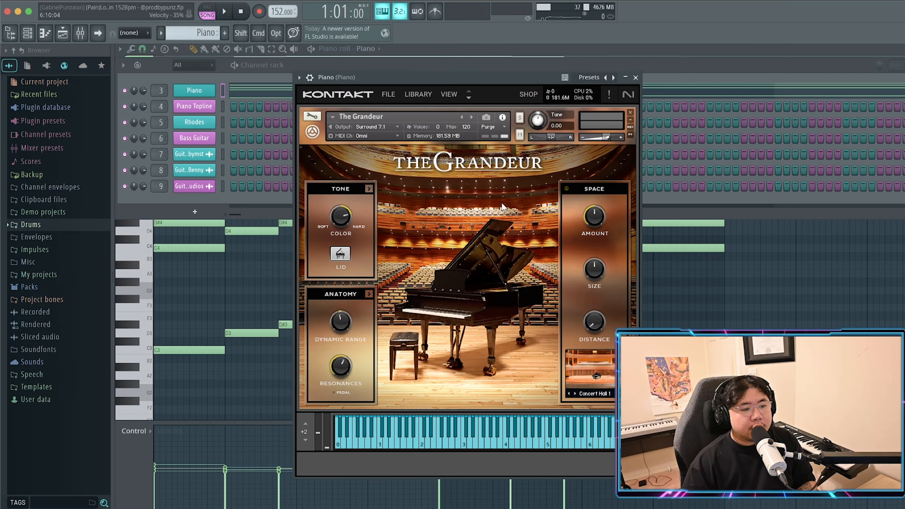
# Close the Piano instrument window, play back the Piano chord pattern, and examine its low root notes in the piano roll
pyautogui.click(625, 77)
pyautogui.click(363, 251)
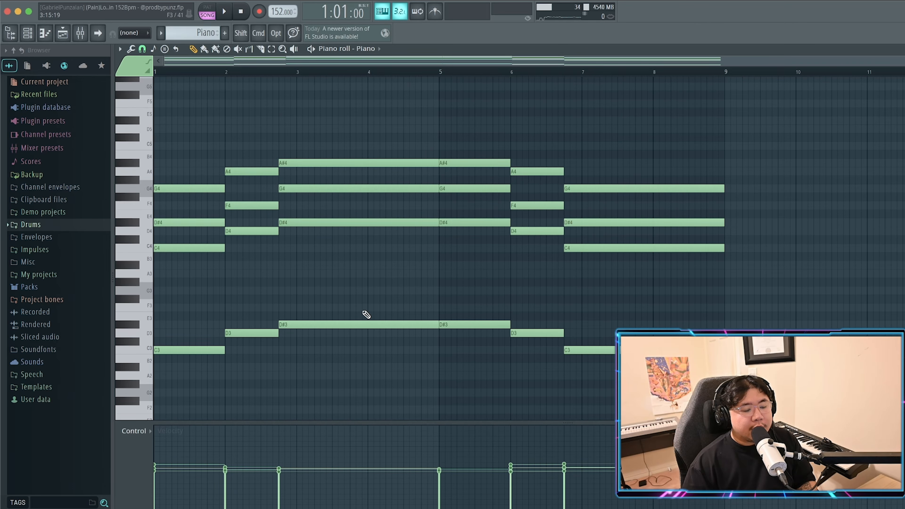
pyautogui.press('space')
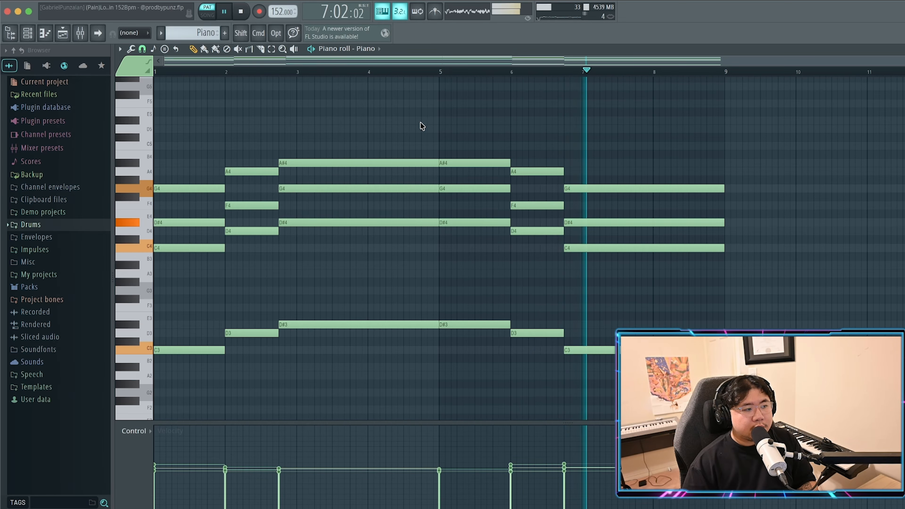
pyautogui.press('space')
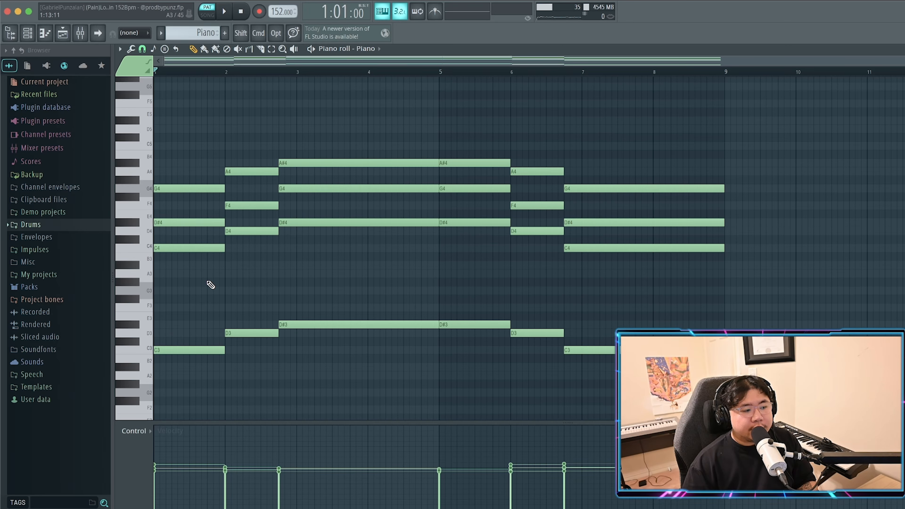
pyautogui.moveTo(177, 379); pyautogui.dragTo(709, 424)
pyautogui.click(471, 382)
pyautogui.click(495, 323)
pyautogui.scroll(5, 445, 331)
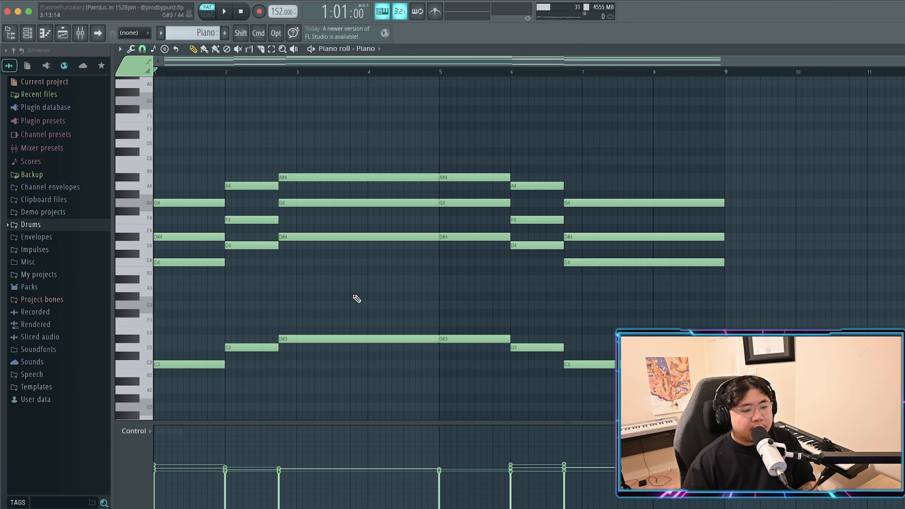
# Show the mixer and review the ValhallaVintageVerb settings on the Piano track
pyautogui.press('F9')
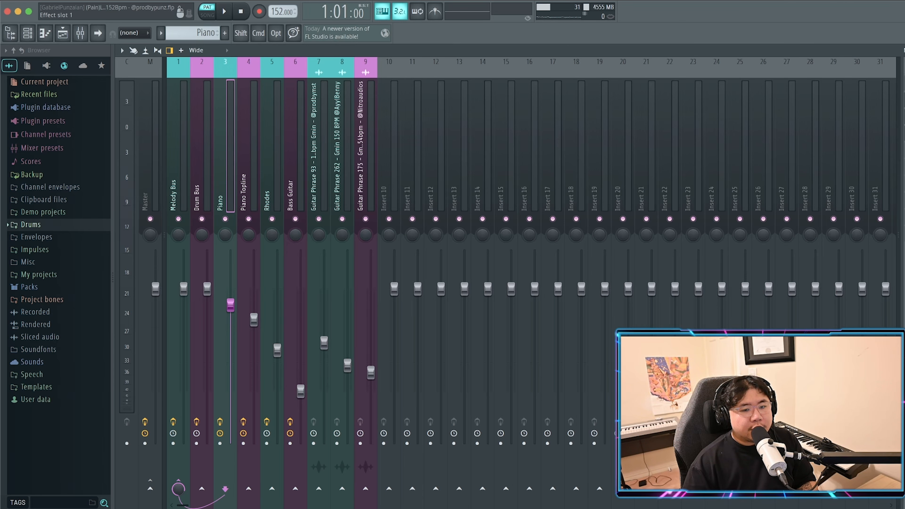
pyautogui.click(904, 88)
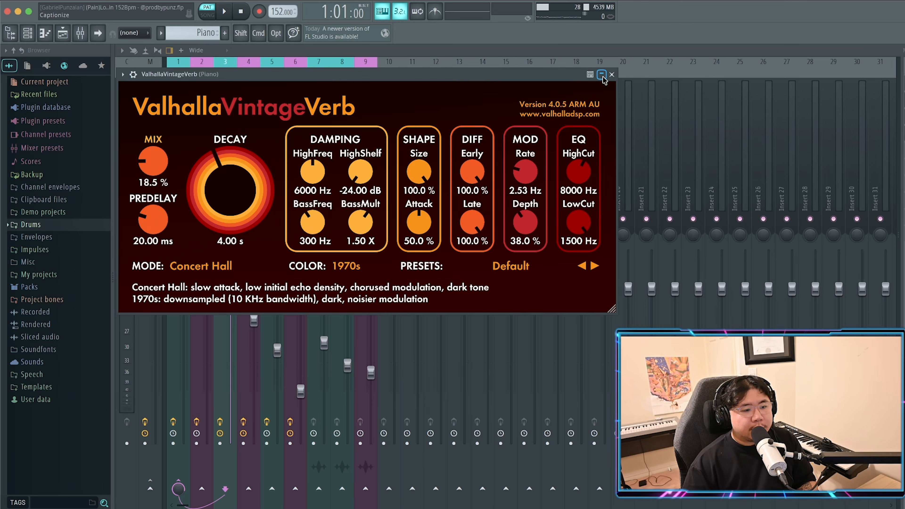
pyautogui.moveTo(524, 77); pyautogui.dragTo(517, 102)
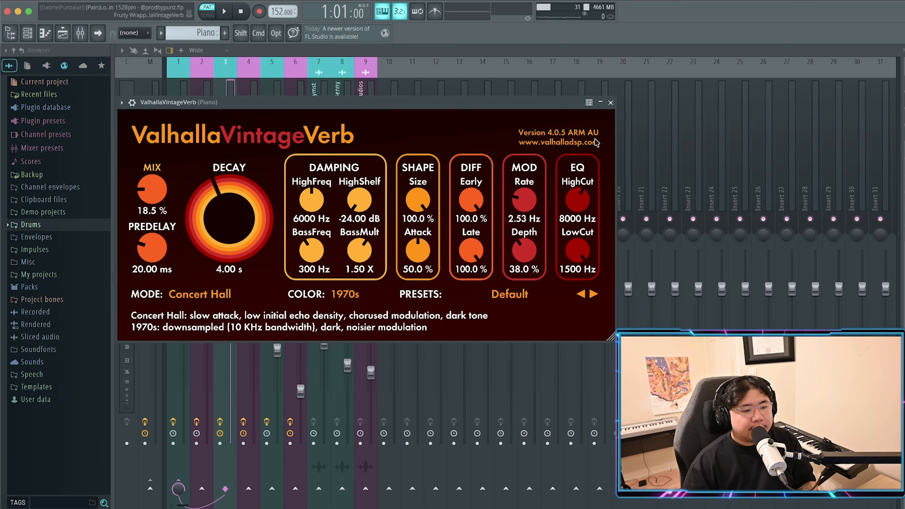
pyautogui.click(600, 102)
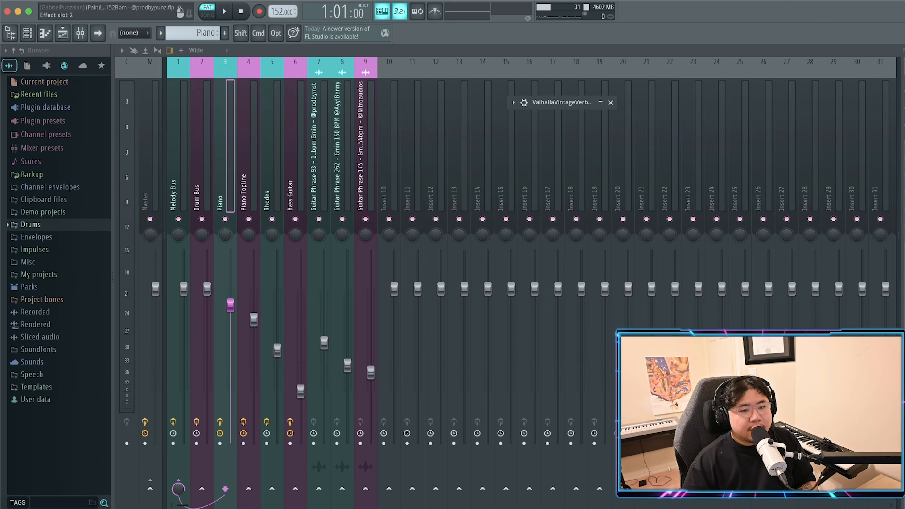
pyautogui.click(610, 102)
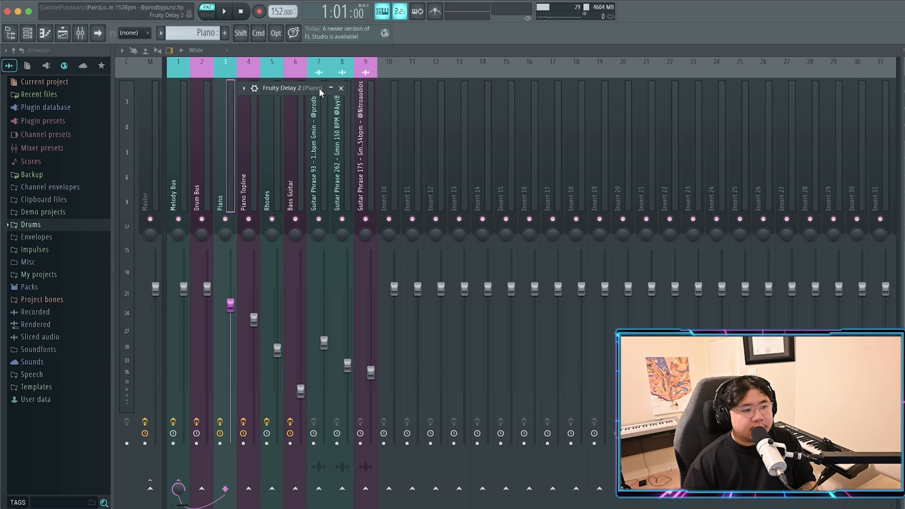
# Review the Fruity Delay 2 settings on the Piano mixer track and close the plugin window
pyautogui.click(331, 88)
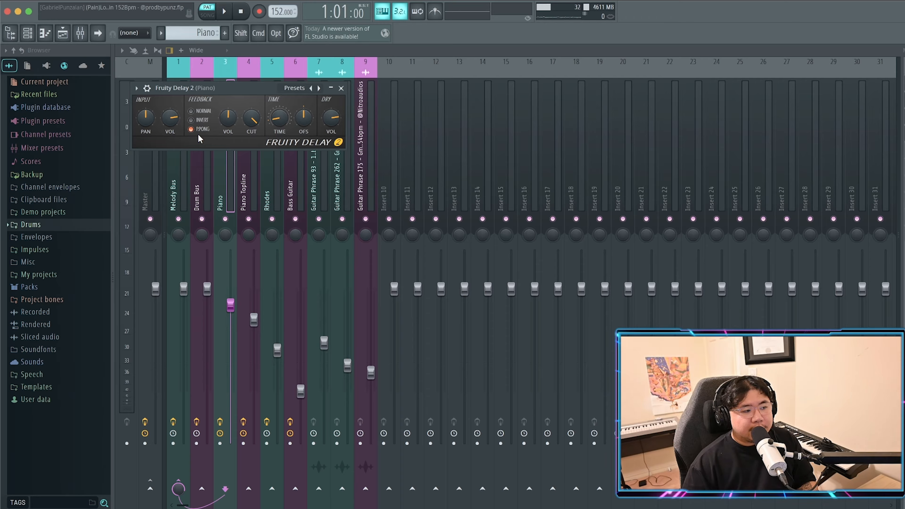
pyautogui.click(330, 87)
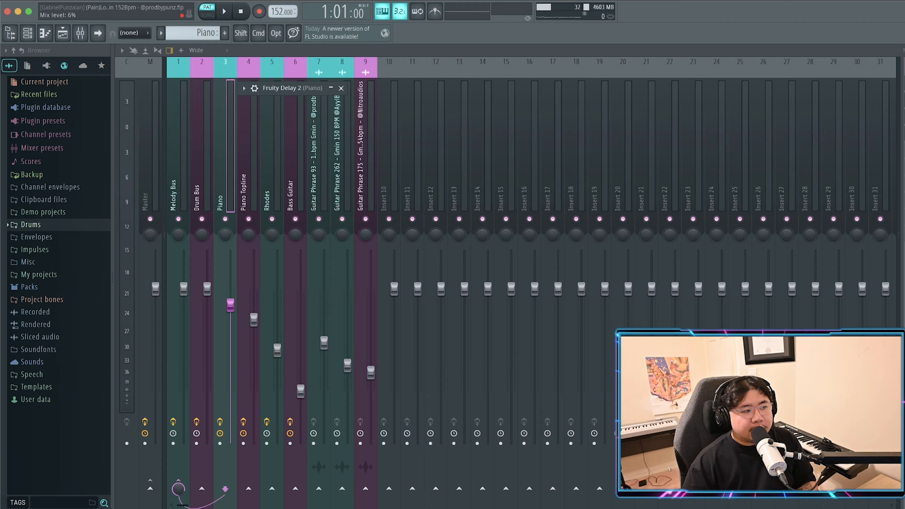
pyautogui.press('Escape')
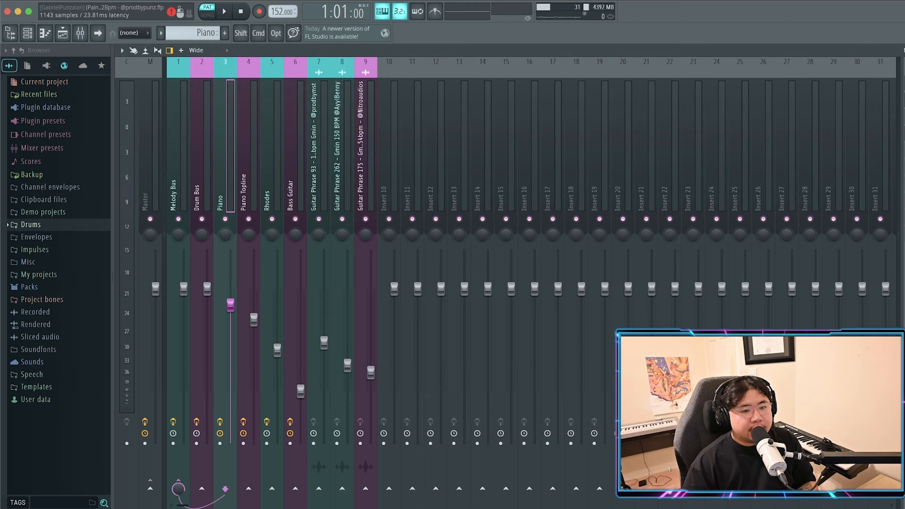
# Review the UAD Neve 88RS channel strip and the Pro-Q 3 equalizer on the Piano mixer track
pyautogui.click(903, 111)
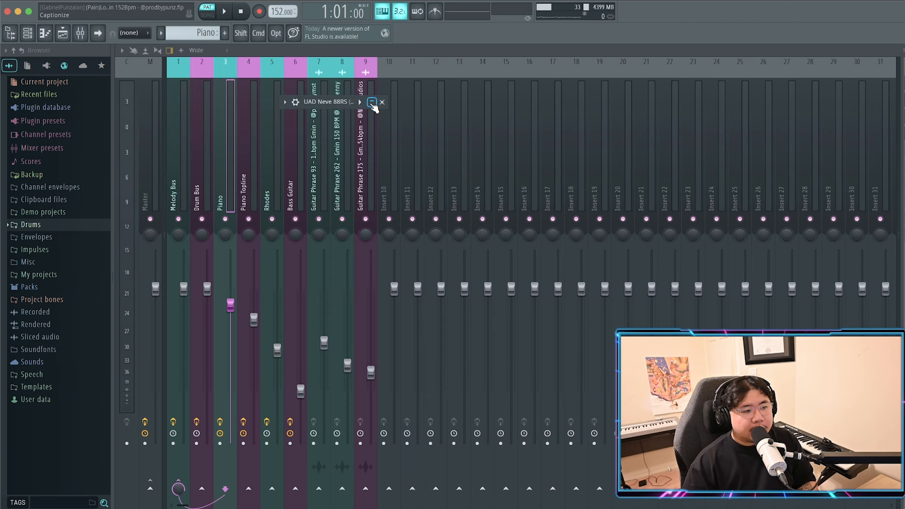
pyautogui.click(372, 102)
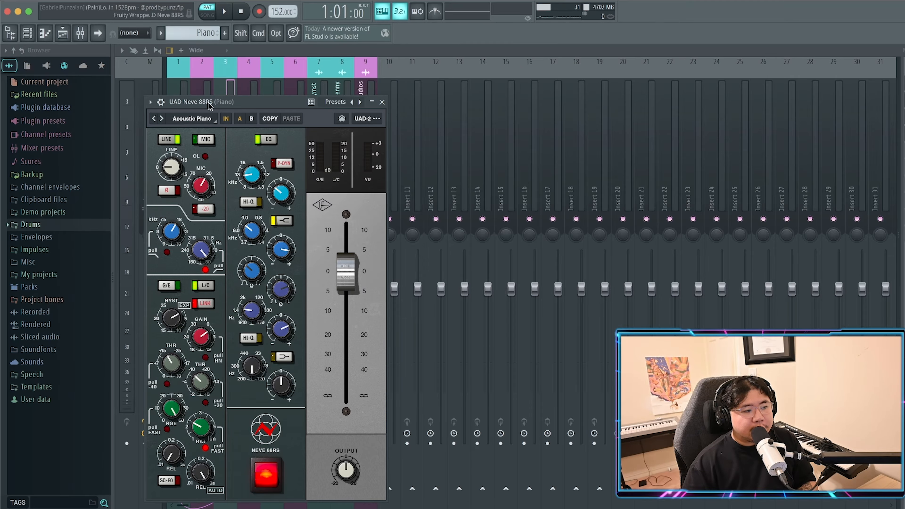
pyautogui.click(371, 102)
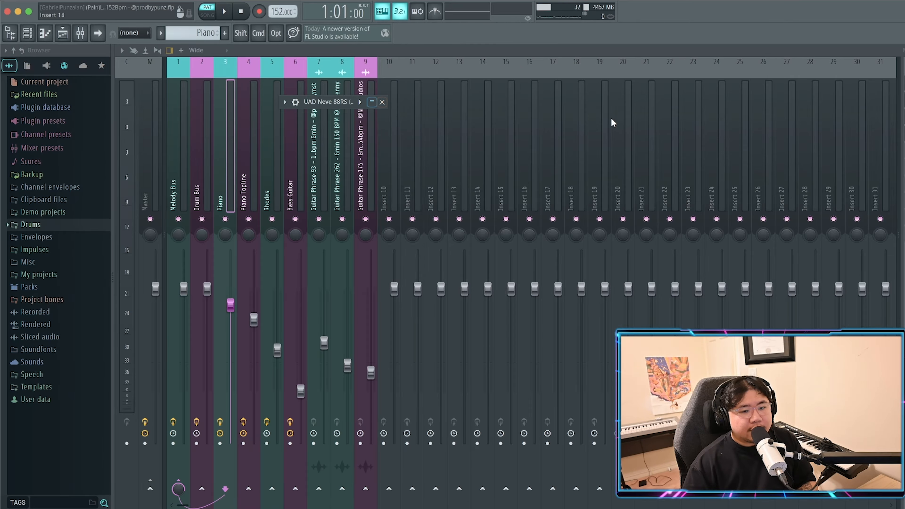
pyautogui.click(902, 139)
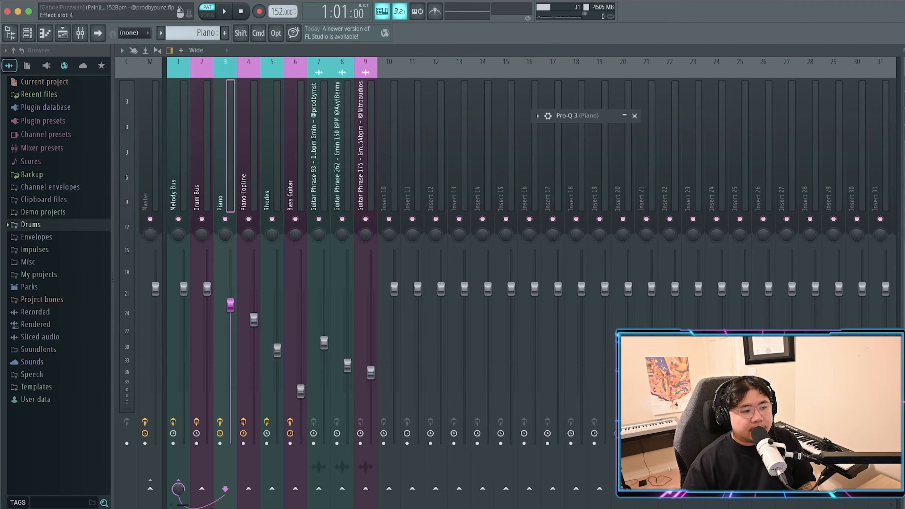
pyautogui.click(629, 119)
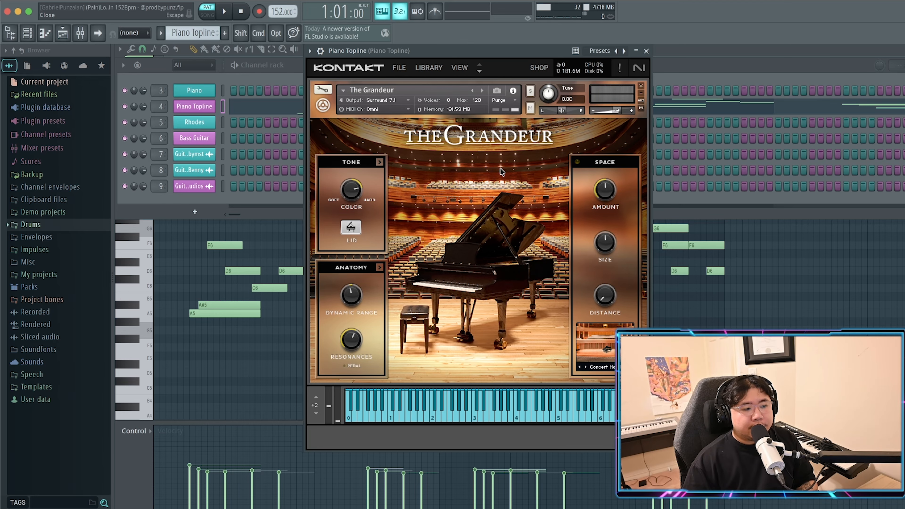
# Collapse the Piano Topline instrument window and play back the Piano Topline melody in the piano roll
pyautogui.click(636, 52)
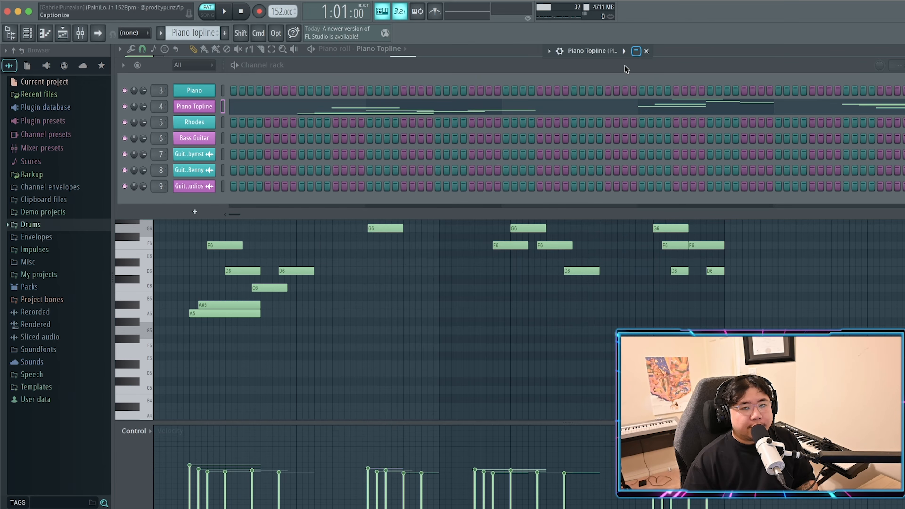
pyautogui.rightClick(458, 318)
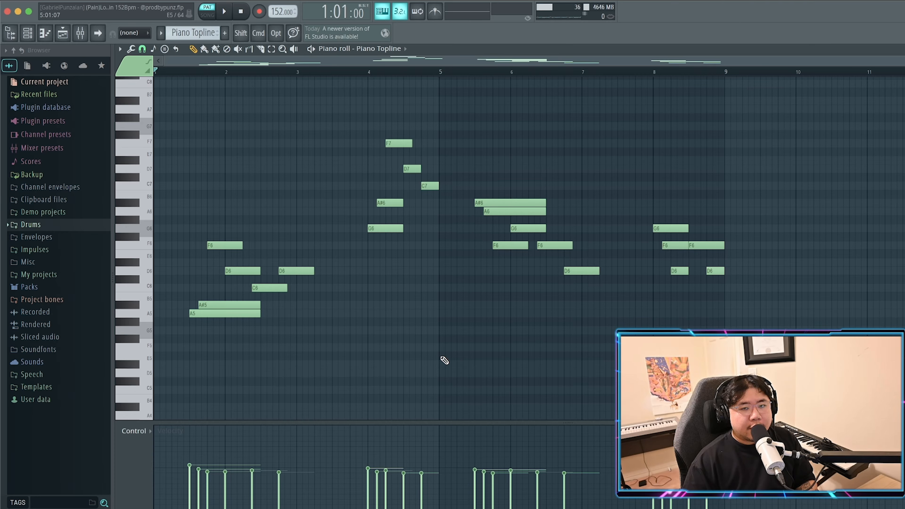
pyautogui.press('space')
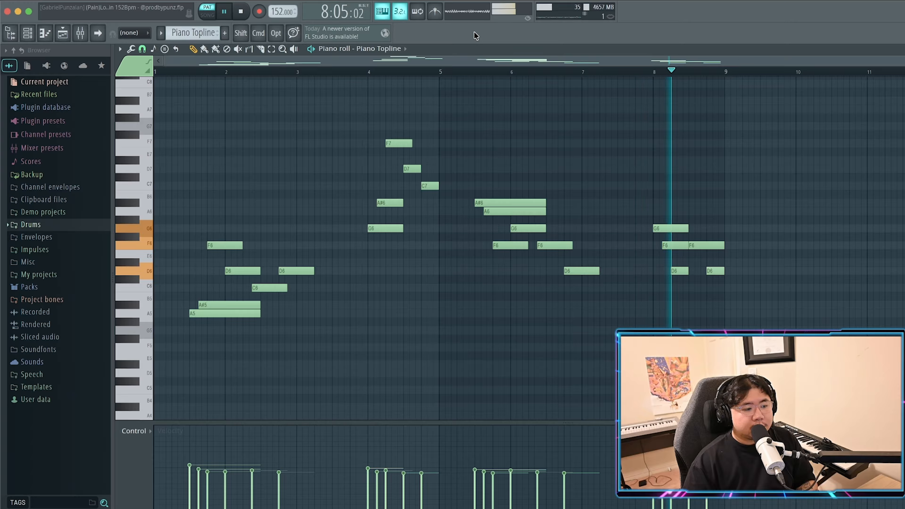
pyautogui.press('space')
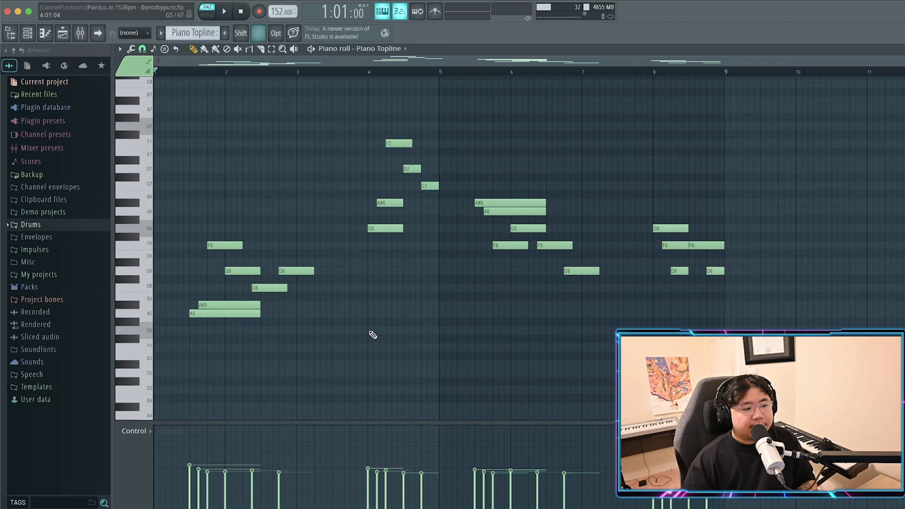
# Place a short A5 note early in bar 5 of the Piano Topline pattern and delete it
pyautogui.moveTo(349, 324); pyautogui.dragTo(344, 298)
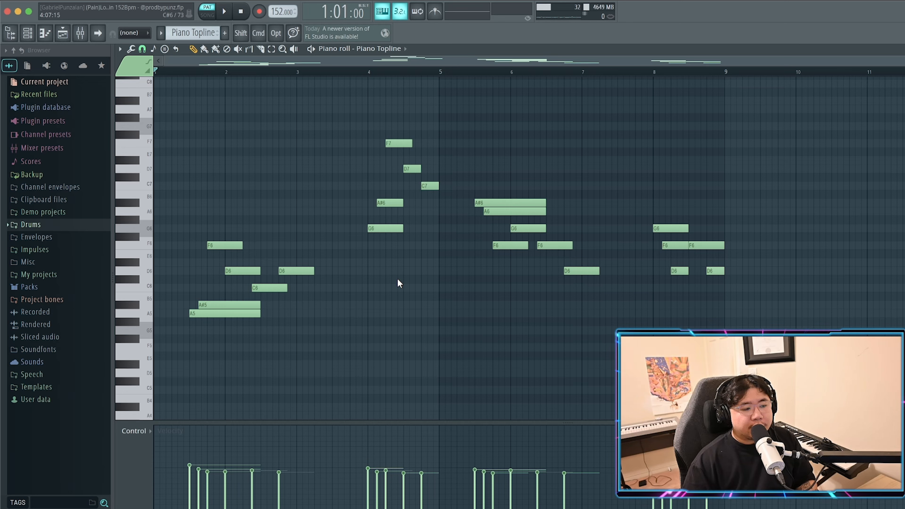
pyautogui.moveTo(608, 326); pyautogui.dragTo(498, 181)
pyautogui.click(447, 313)
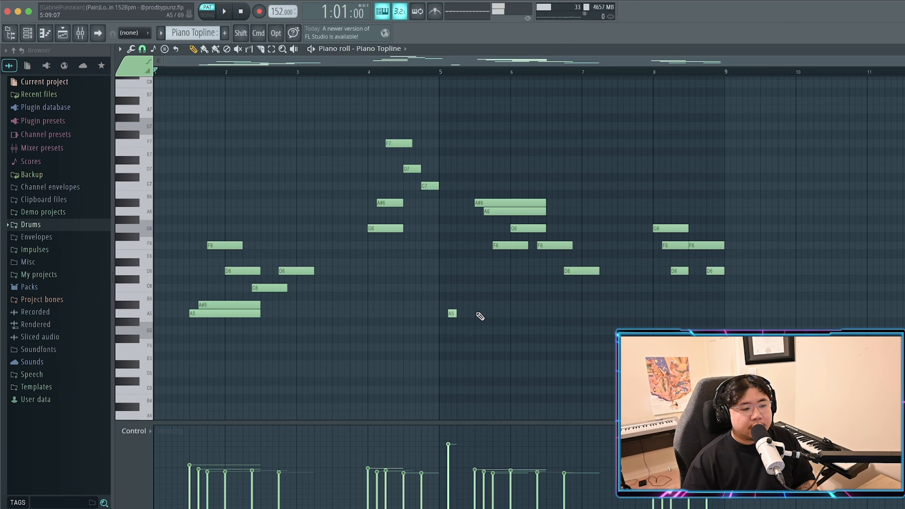
pyautogui.rightClick(451, 314)
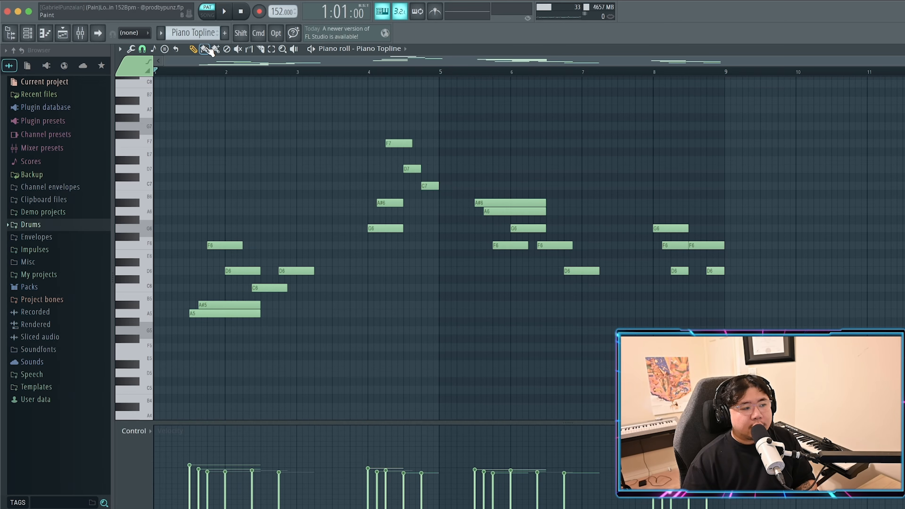
# Compare the Piano chord notes with the Piano Topline melody by viewing each channel's notes in the piano roll
pyautogui.scroll(1, 201, 37)
pyautogui.scroll(-8, 352, 210)
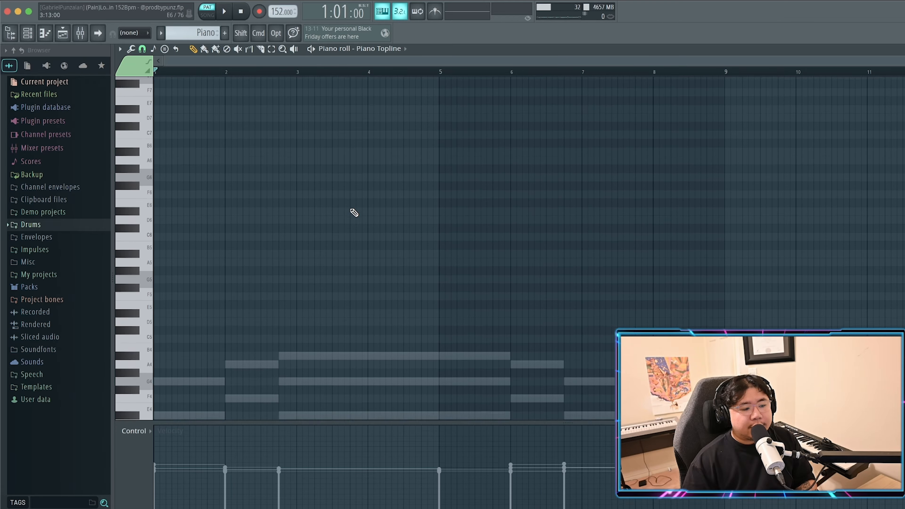
pyautogui.scroll(-1, 322, 269)
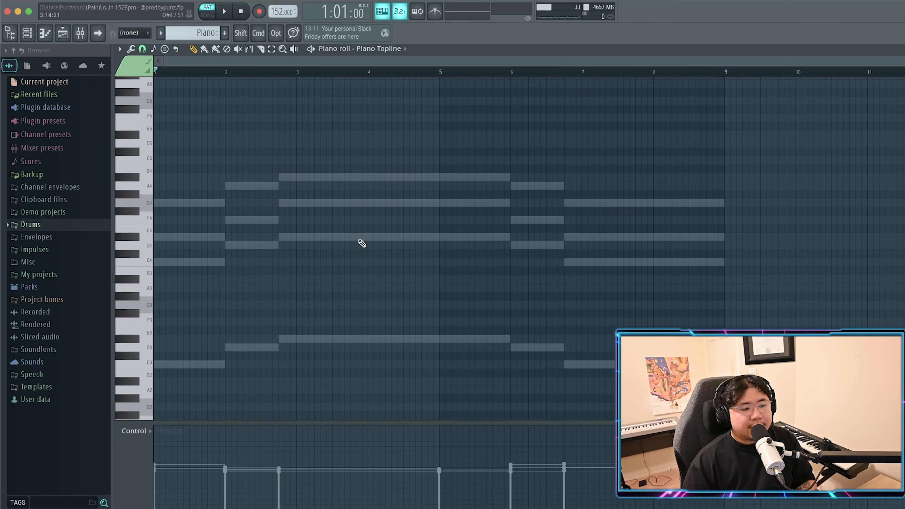
pyautogui.scroll(-1, 215, 39)
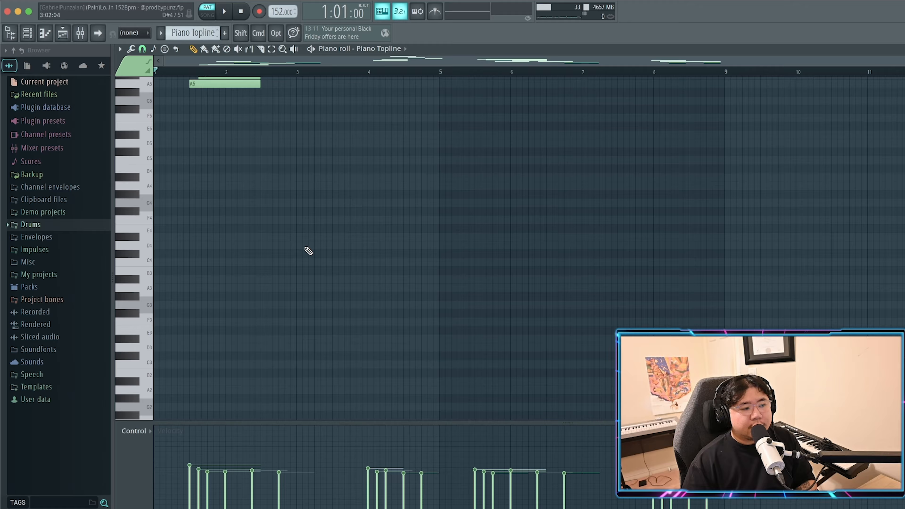
pyautogui.scroll(8, 340, 278)
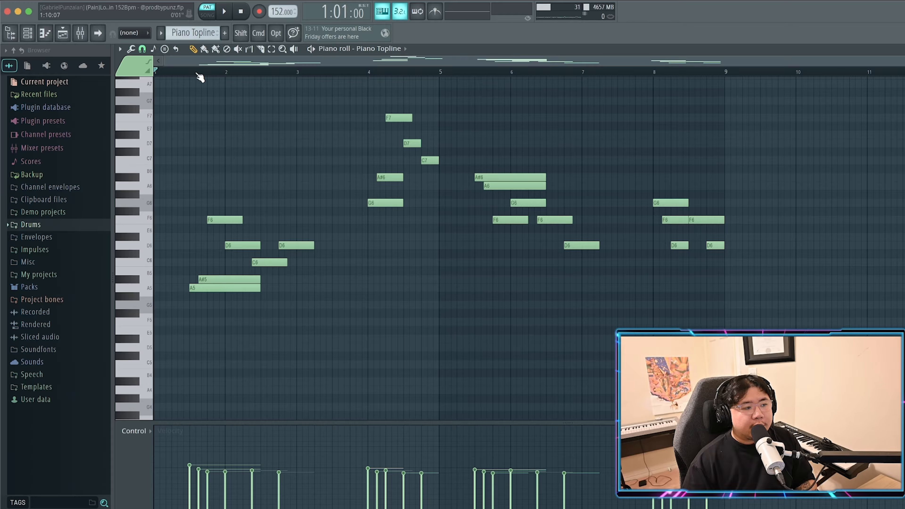
# Review the ValhallaVintageVerb and Fruity Delay 2 settings on the Piano Topline mixer track
pyautogui.click(79, 34)
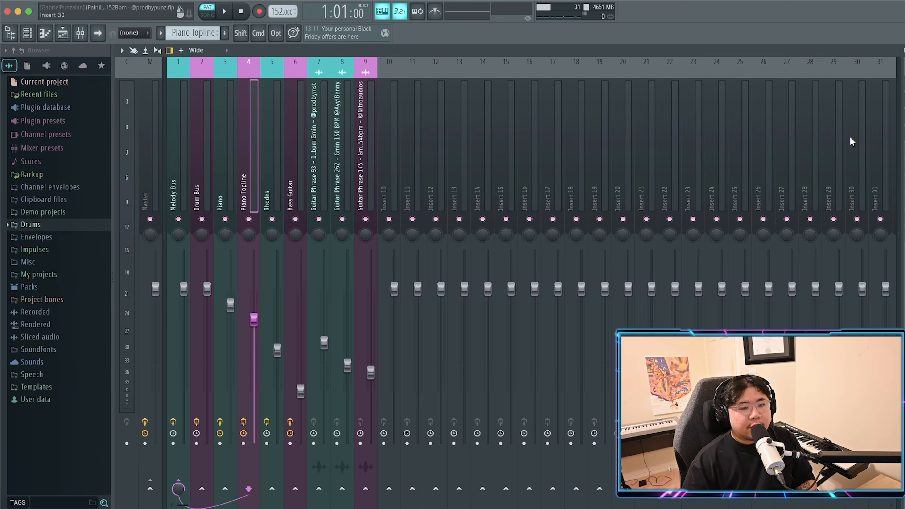
pyautogui.click(628, 104)
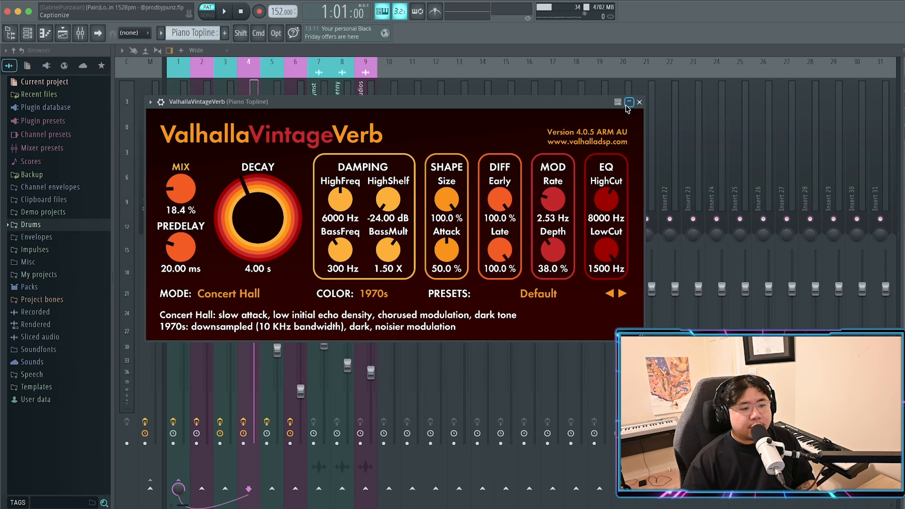
pyautogui.click(628, 103)
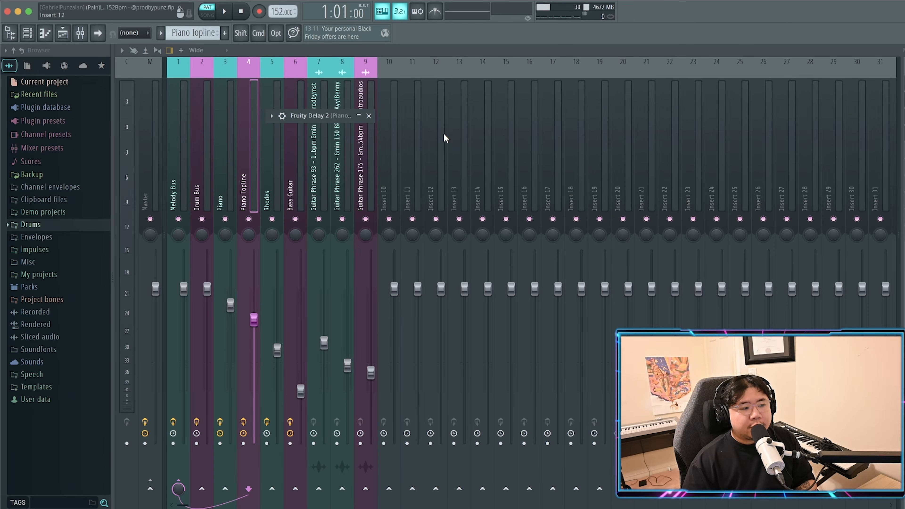
pyautogui.click(358, 115)
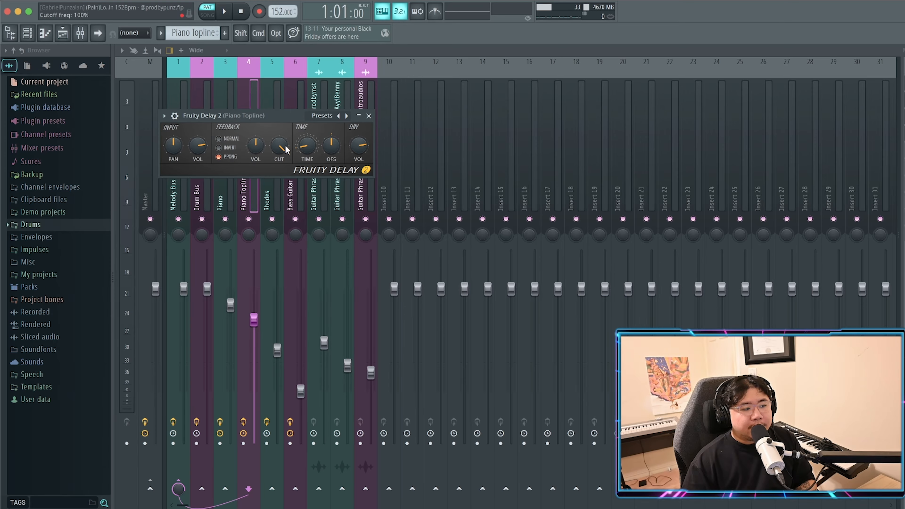
pyautogui.click(359, 116)
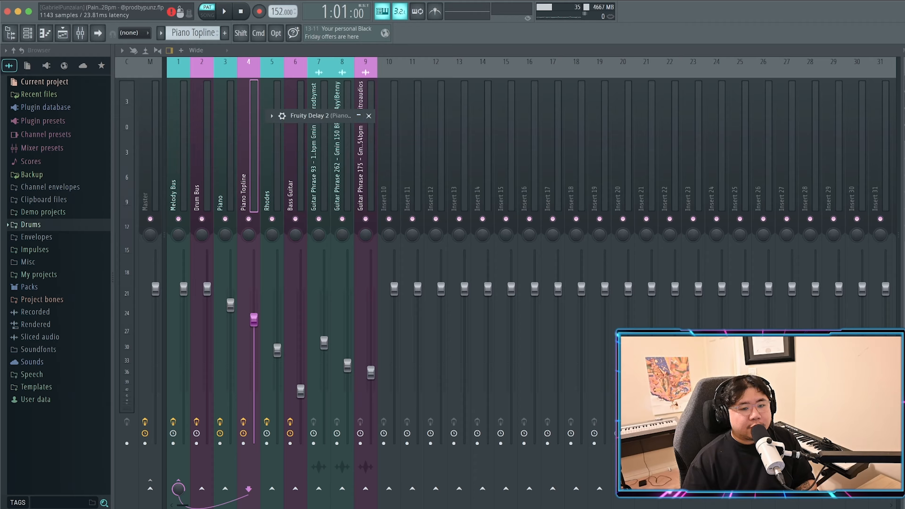
# Review the UAD Neve 88RS and Pro-Q 3 settings on the Piano Topline mixer track
pyautogui.click(903, 130)
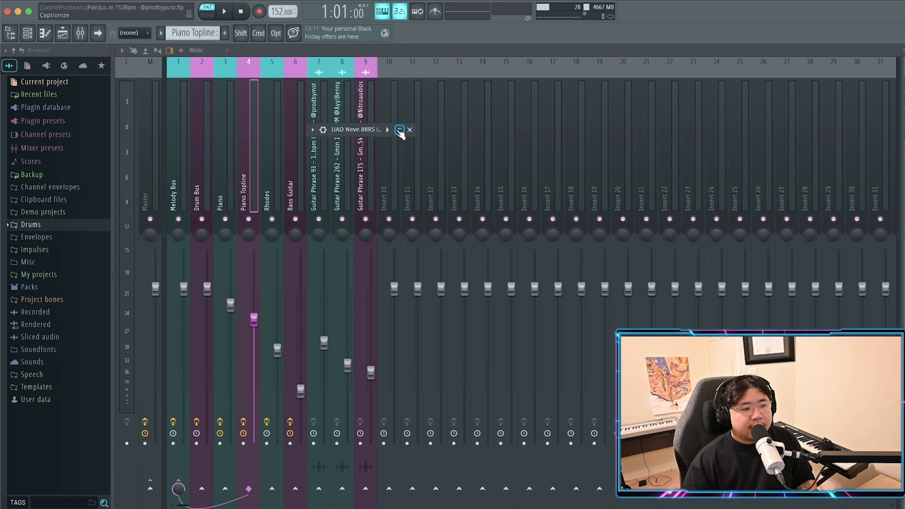
pyautogui.click(399, 130)
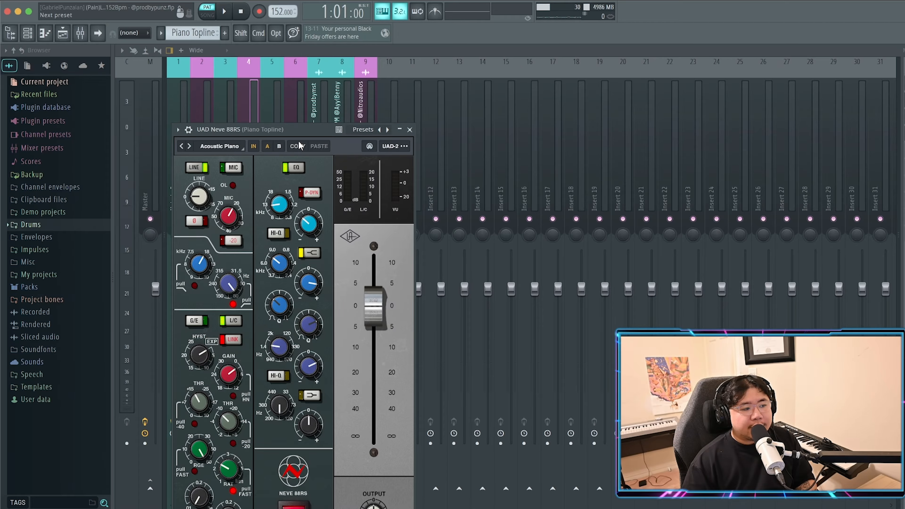
pyautogui.moveTo(299, 135); pyautogui.dragTo(332, 88)
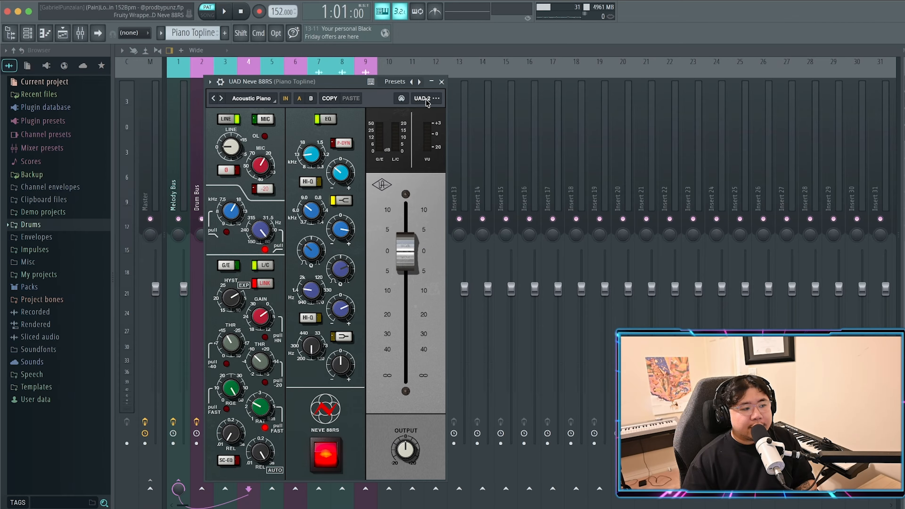
pyautogui.click(431, 82)
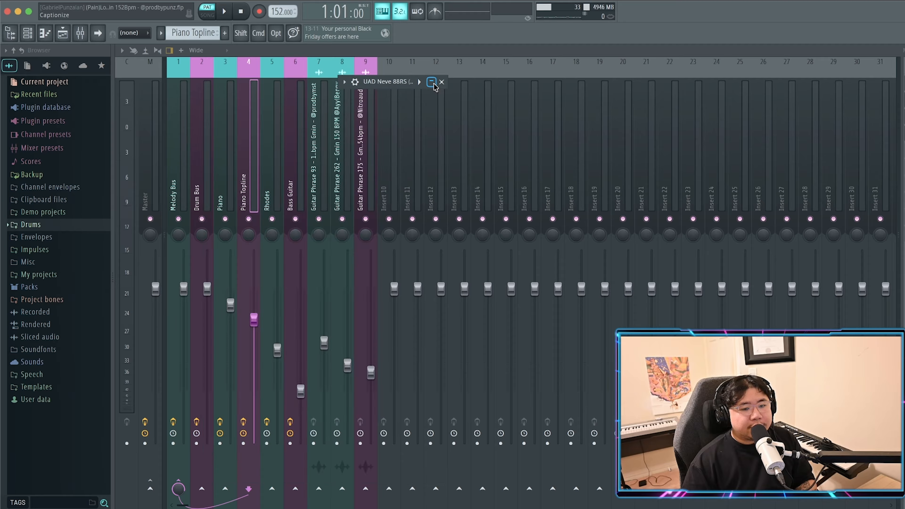
pyautogui.click(903, 143)
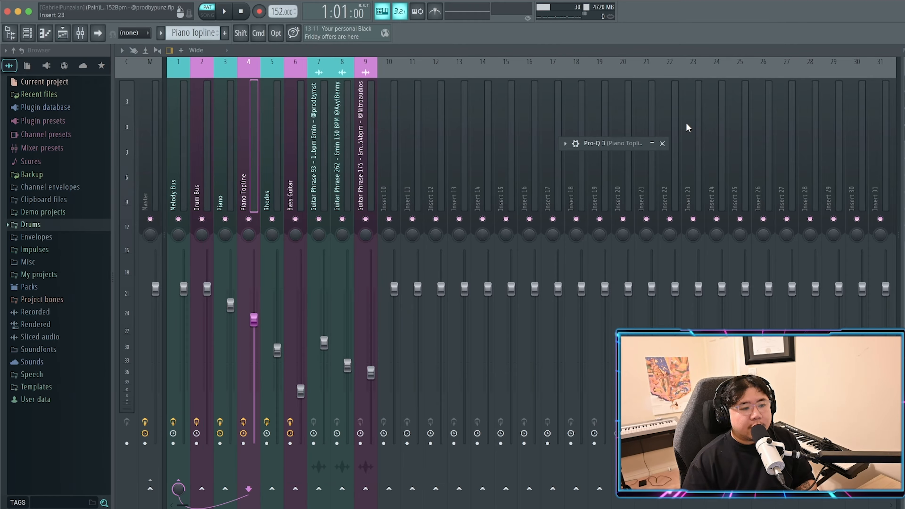
pyautogui.click(652, 143)
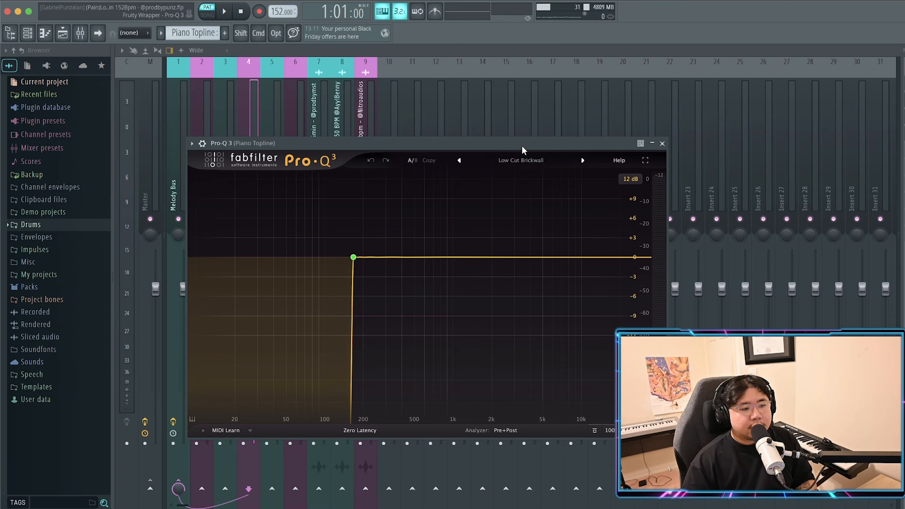
pyautogui.moveTo(521, 146); pyautogui.dragTo(450, 97)
# Close the Rhodes instrument window, then examine and play back the Rhodes notes in the piano roll
pyautogui.press('super+Tab')
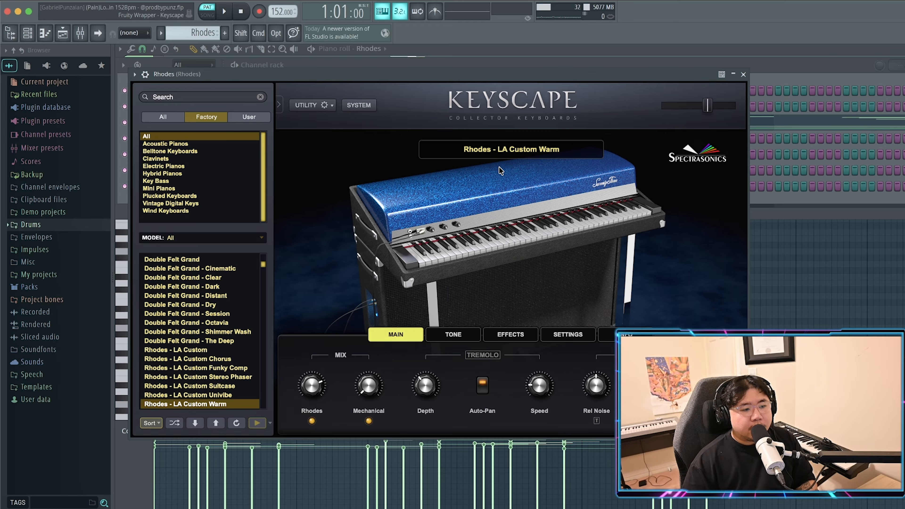
pyautogui.click(742, 75)
pyautogui.press('F6')
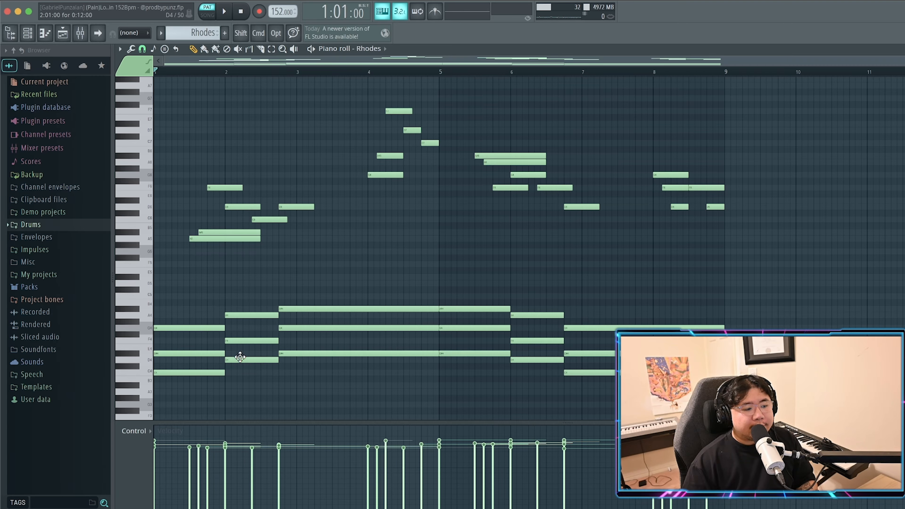
pyautogui.scroll(-5, 388, 333)
pyautogui.scroll(5, 381, 333)
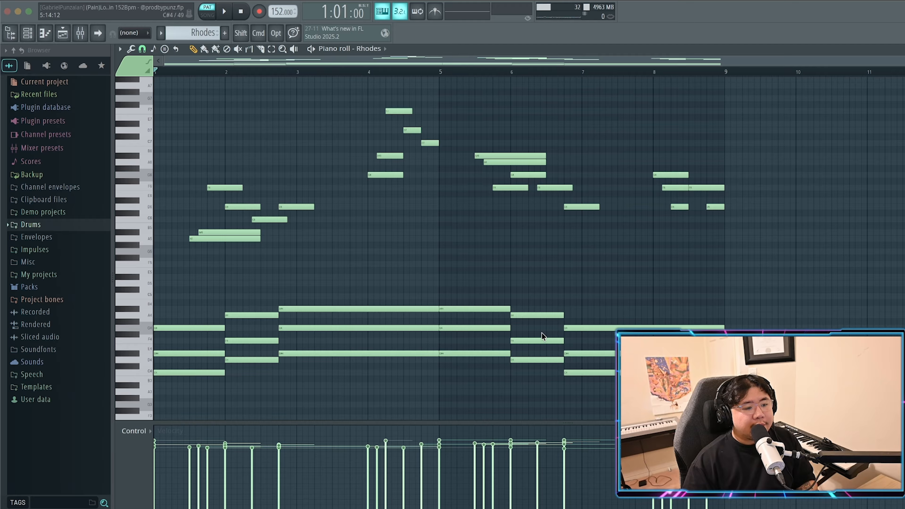
pyautogui.press('space')
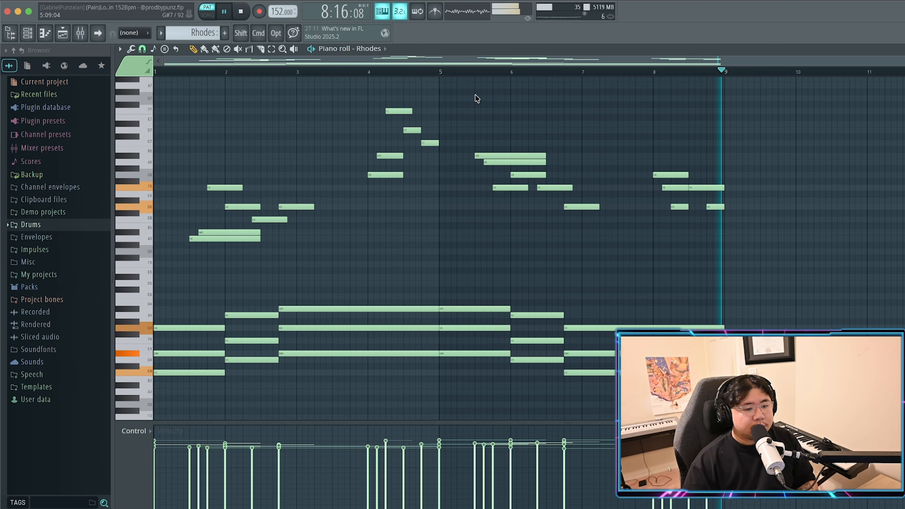
pyautogui.press('space')
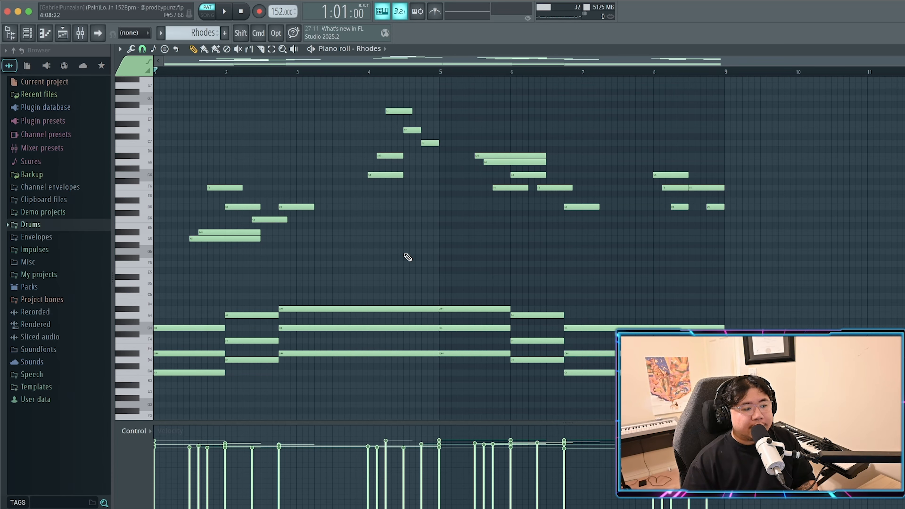
pyautogui.scroll(-2, 392, 321)
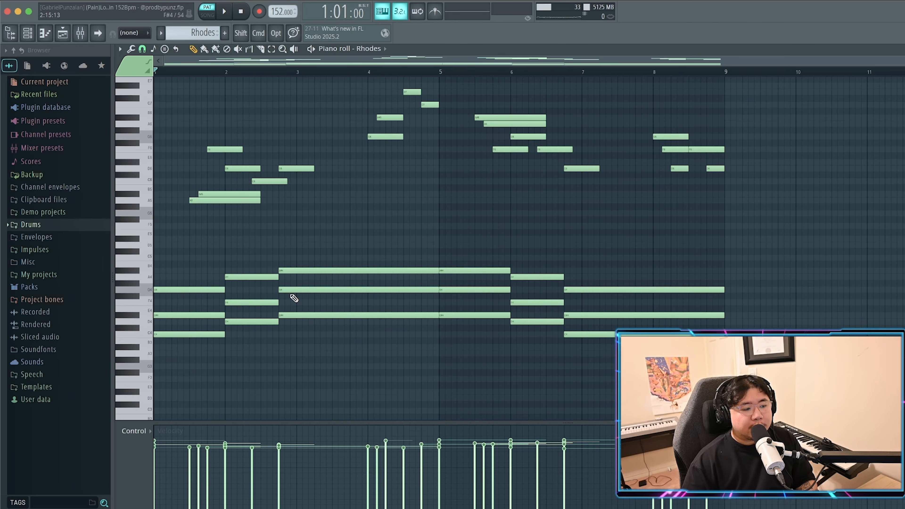
pyautogui.scroll(2, 314, 304)
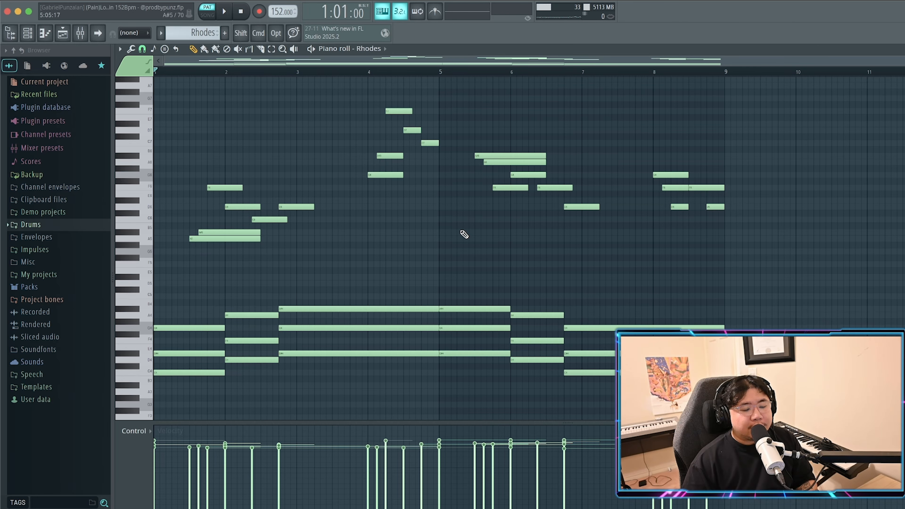
# Review the ValhallaVintageVerb, Fruity Delay 3 and Pro-Q 3 settings on the Rhodes mixer track
pyautogui.click(84, 39)
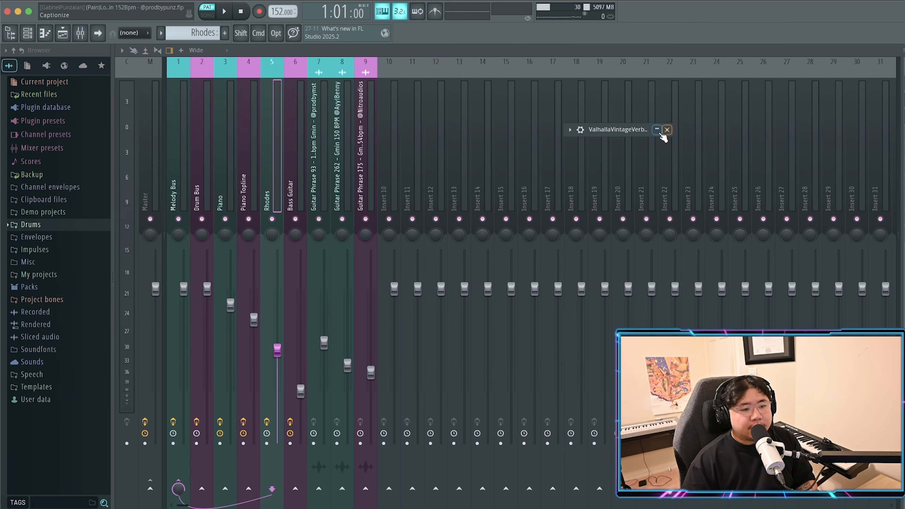
pyautogui.click(656, 131)
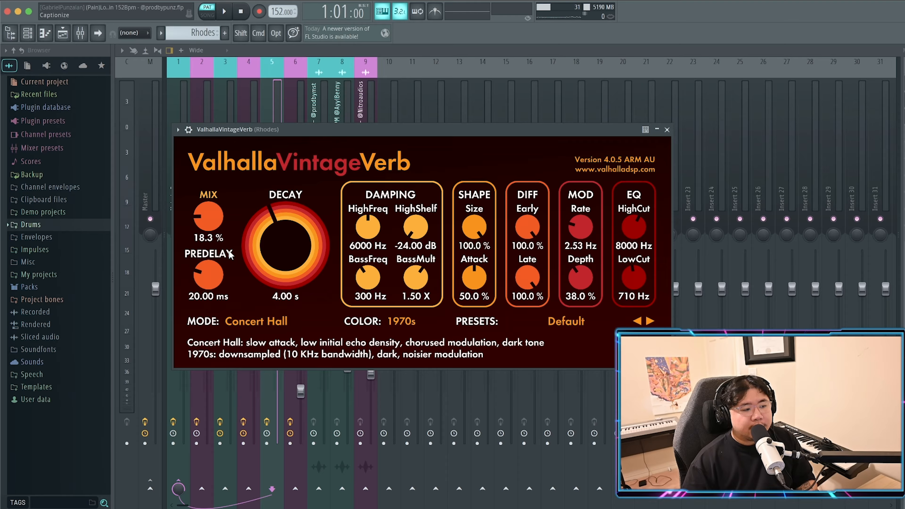
pyautogui.click(657, 130)
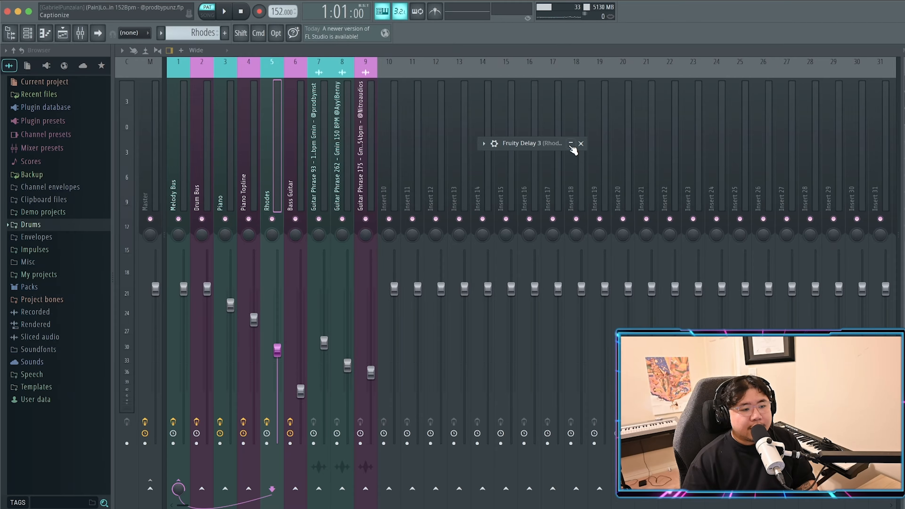
pyautogui.click(570, 143)
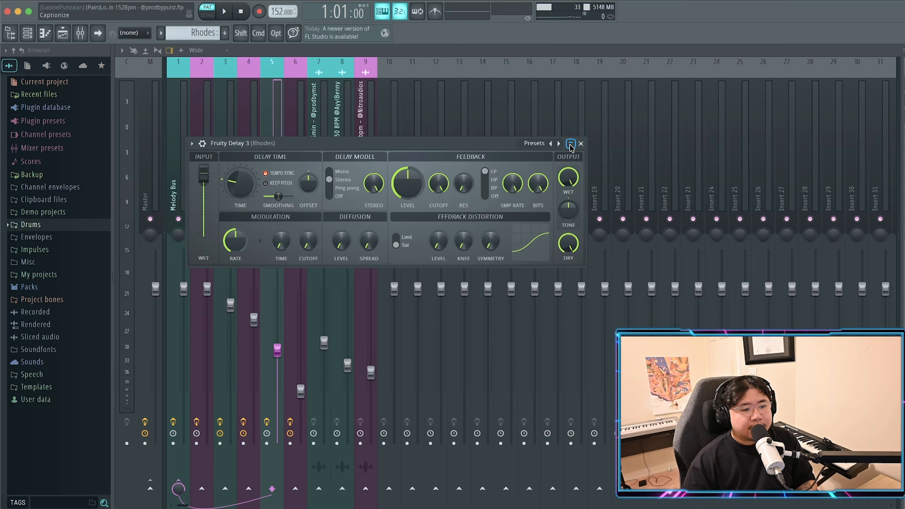
pyautogui.click(570, 143)
pyautogui.click(580, 143)
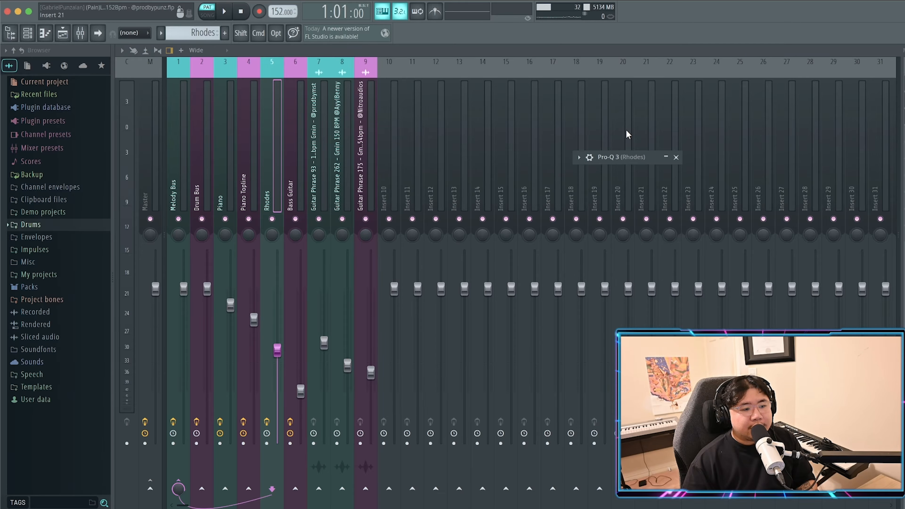
pyautogui.click(665, 157)
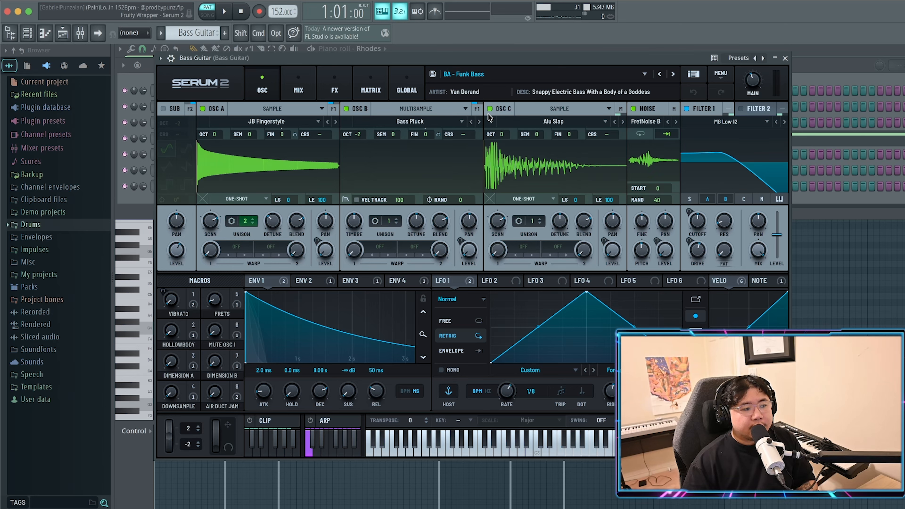
# Locate the Bass Guitar's preset among Serum 2's factory electric bass presets without changing it, and collapse the instrument window
pyautogui.click(487, 75)
pyautogui.moveTo(491, 85)
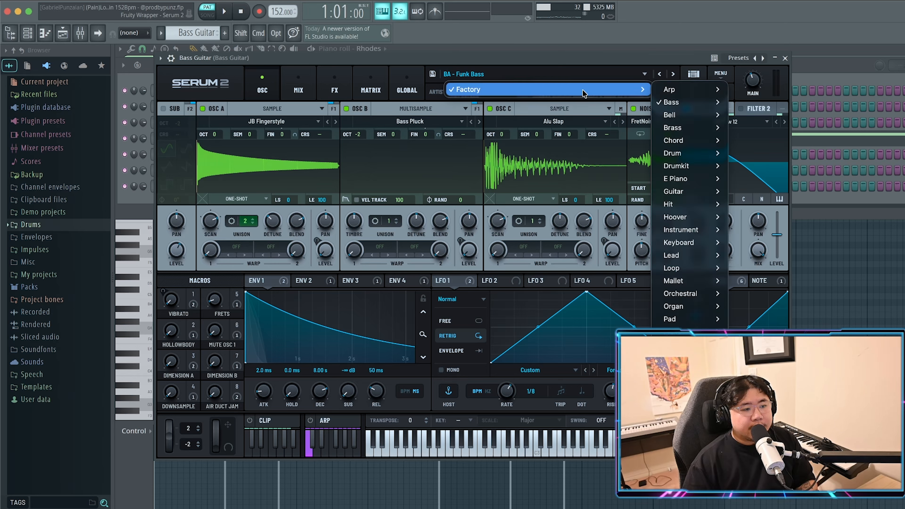
pyautogui.moveTo(677, 94)
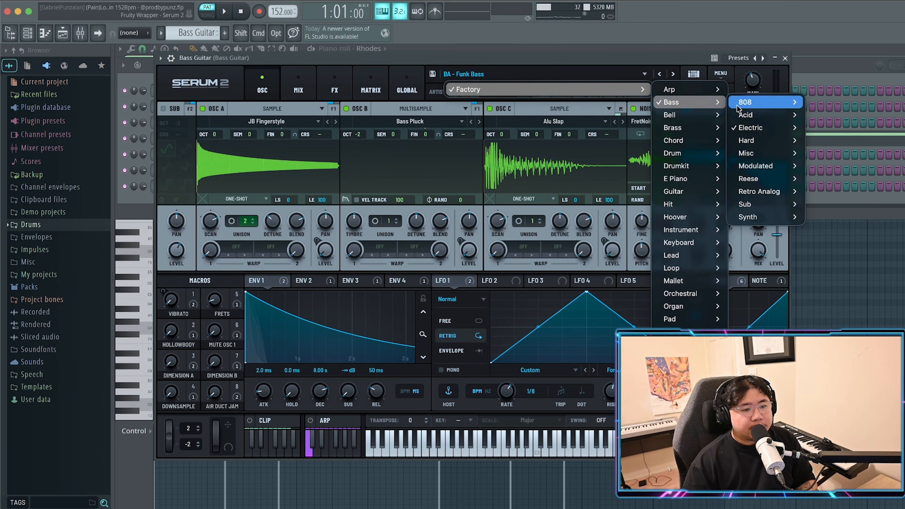
pyautogui.moveTo(766, 130)
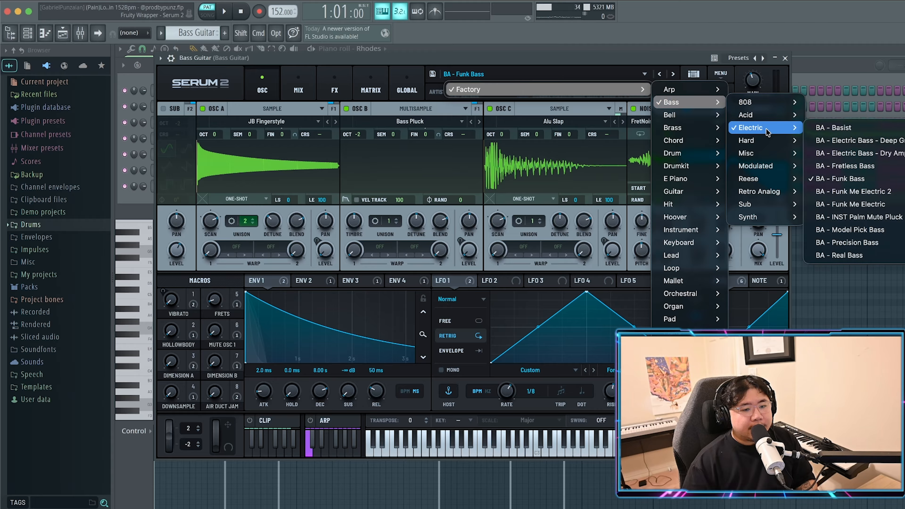
pyautogui.click(777, 59)
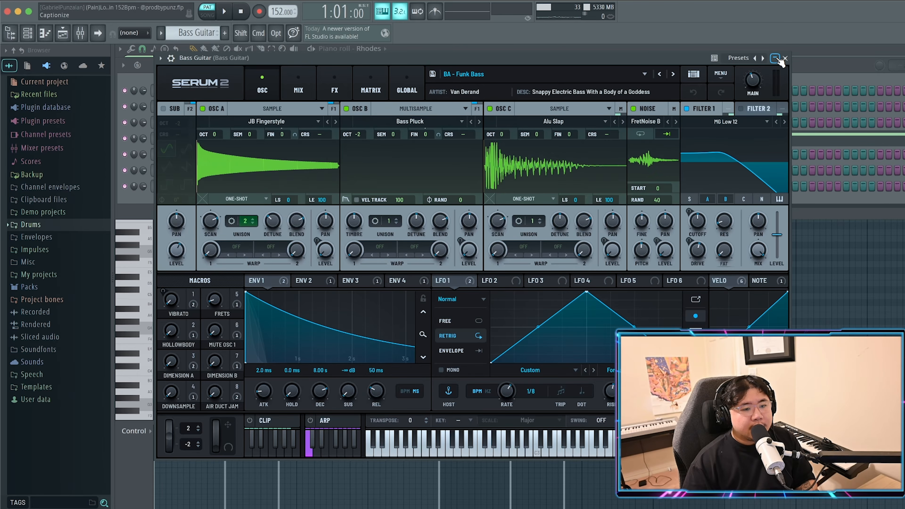
pyautogui.click(775, 58)
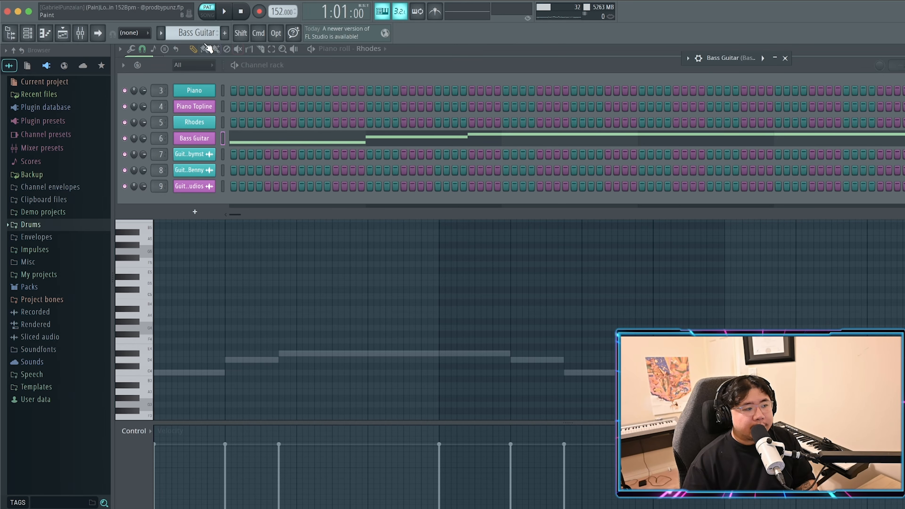
# Show the Bass Guitar notes in the piano roll and play back the pattern
pyautogui.click(43, 34)
pyautogui.scroll(-3, 406, 171)
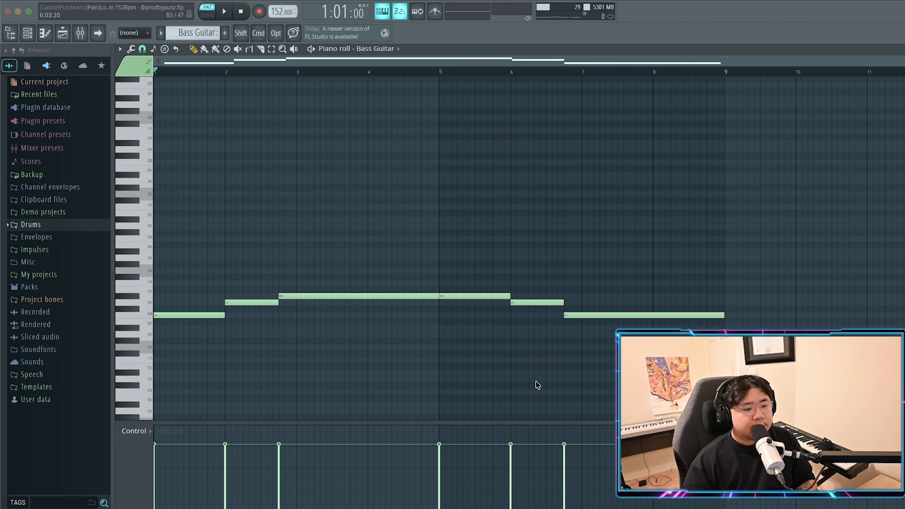
pyautogui.press('space')
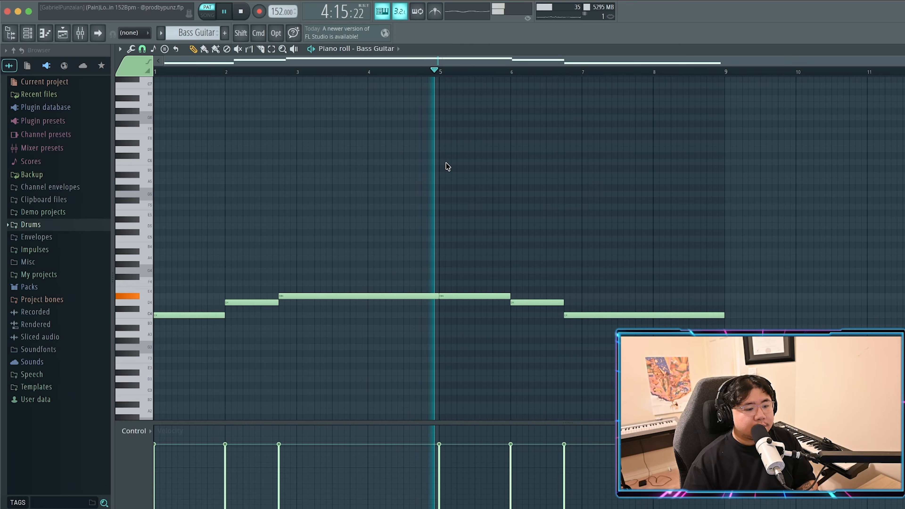
pyautogui.scroll(-2, 447, 167)
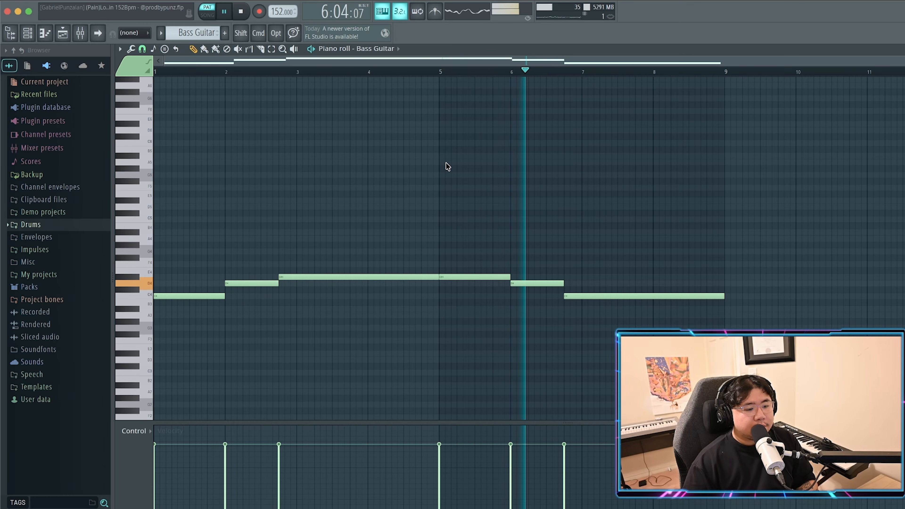
pyautogui.press('space')
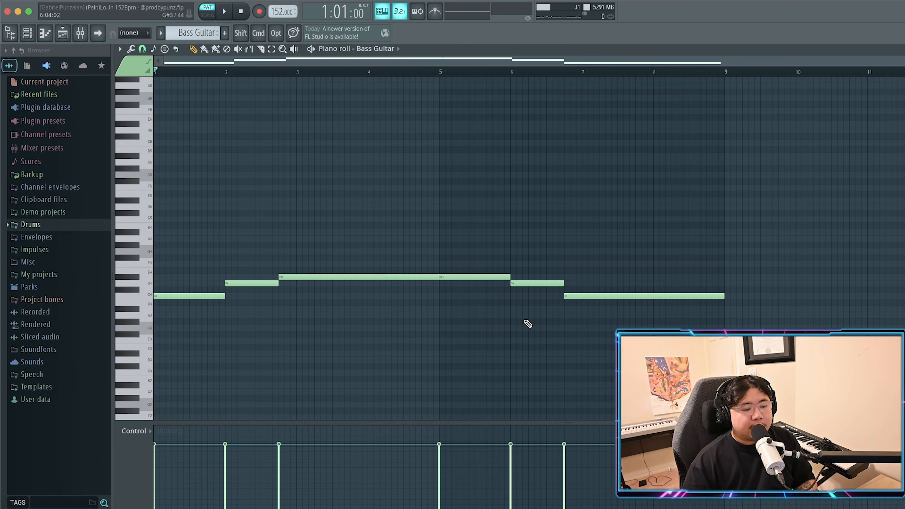
pyautogui.scroll(-2, 352, 369)
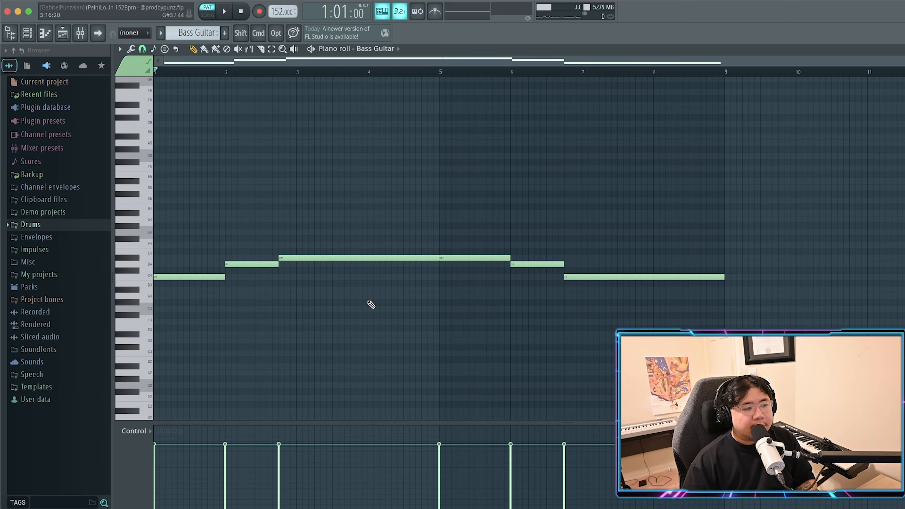
# Review both Pro-Q 3 equalizers and the UADx Avalon VT-737 Channel Strip on the Bass Guitar mixer track
pyautogui.click(80, 33)
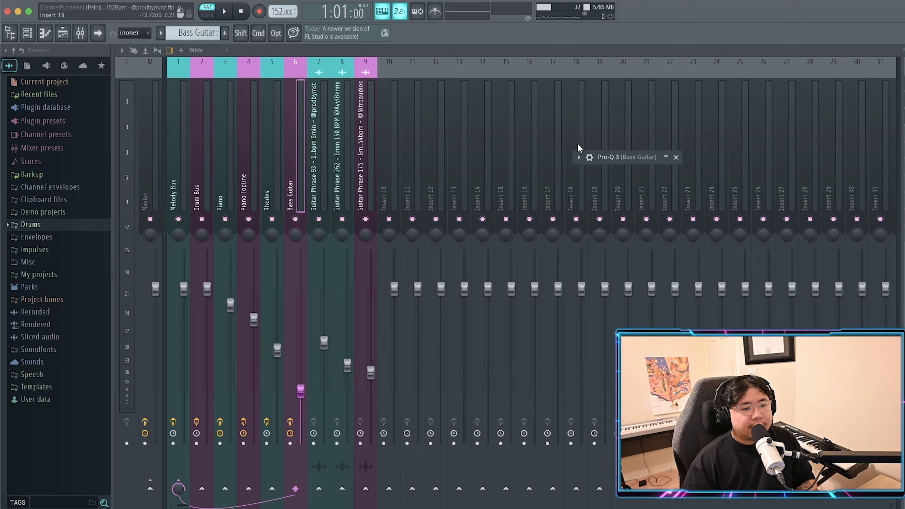
pyautogui.click(666, 158)
pyautogui.moveTo(542, 158); pyautogui.dragTo(480, 126)
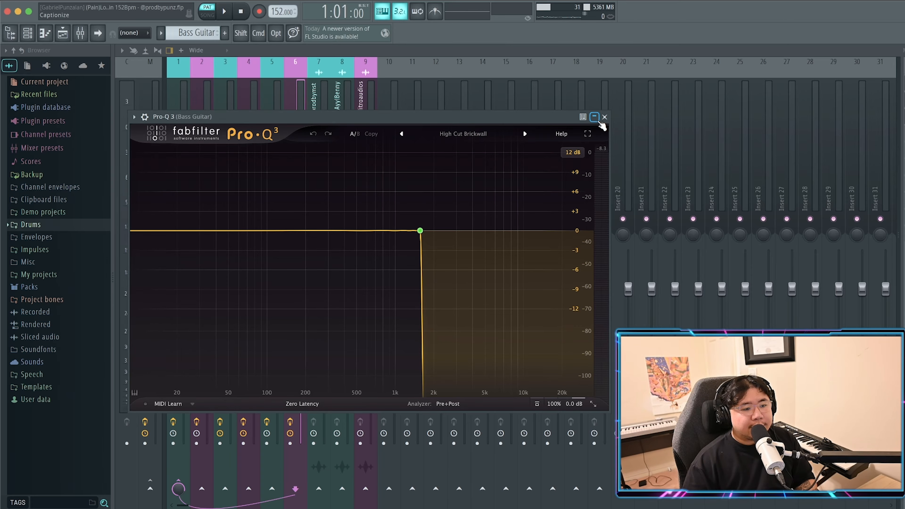
pyautogui.click(594, 118)
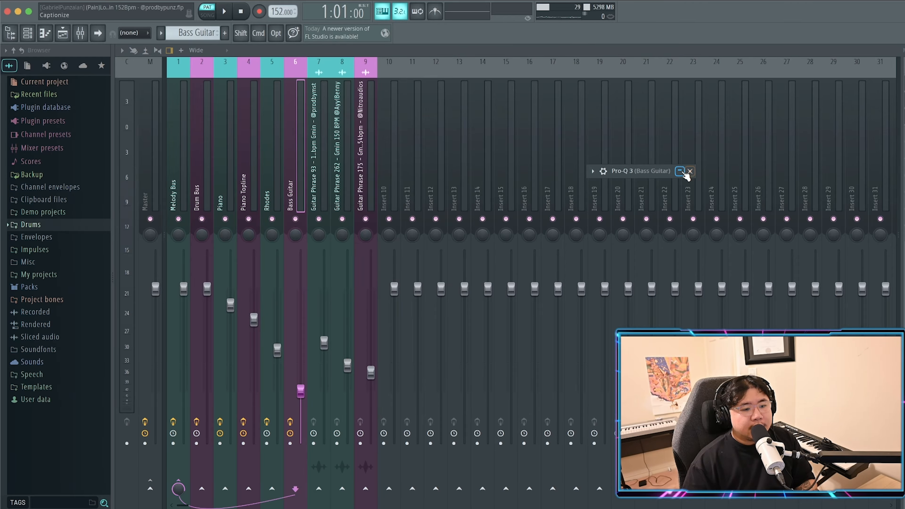
pyautogui.click(680, 171)
pyautogui.moveTo(506, 170); pyautogui.dragTo(446, 105)
pyautogui.click(610, 102)
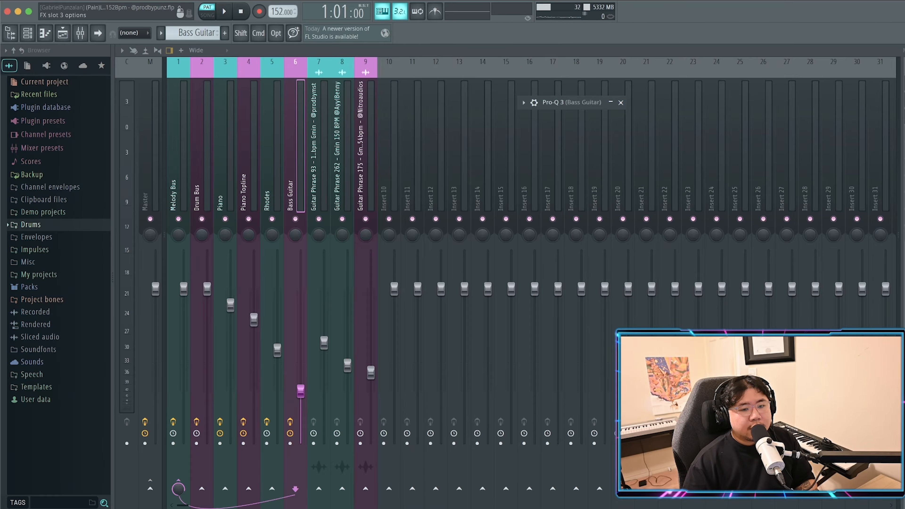
pyautogui.click(620, 102)
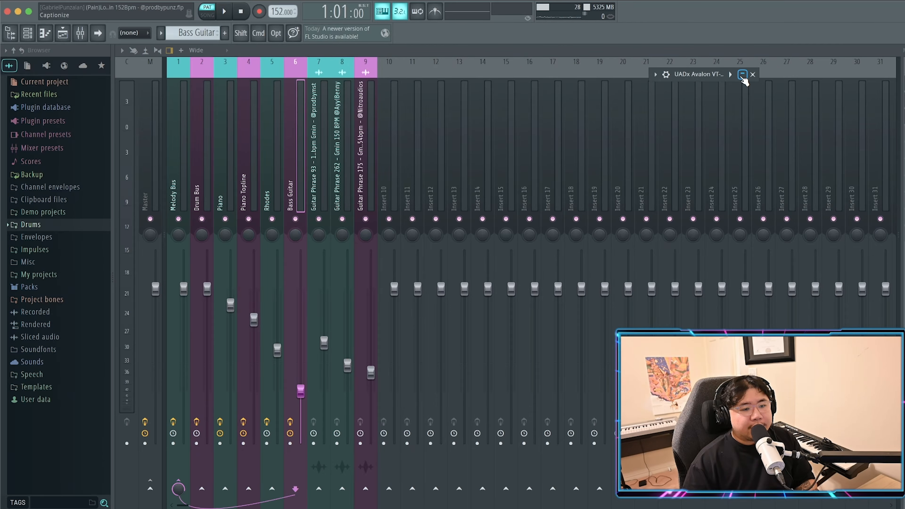
pyautogui.click(742, 74)
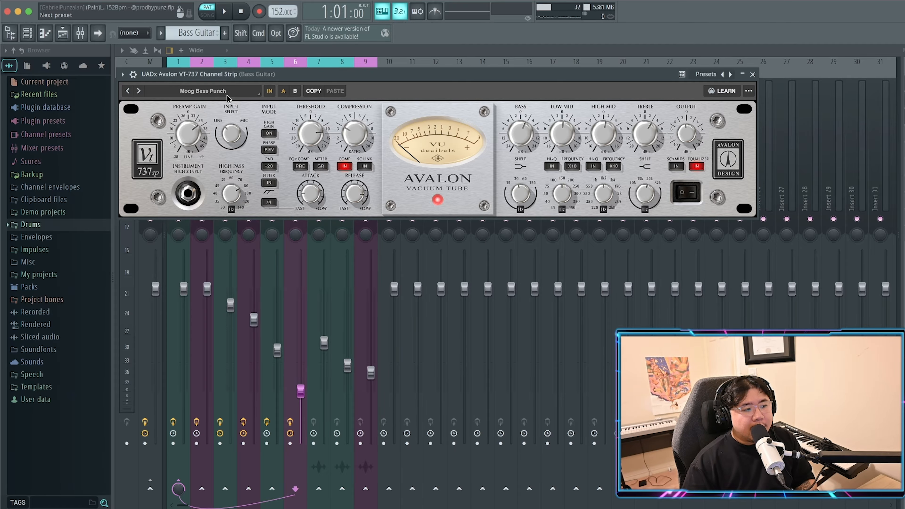
pyautogui.click(742, 75)
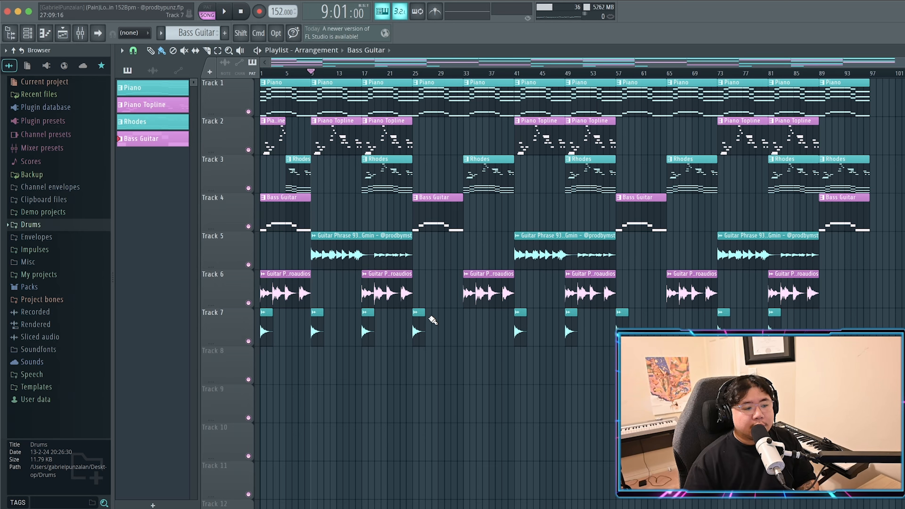
# Play the playlist arrangement from bar 9 in song mode and stop playback
pyautogui.press('space')
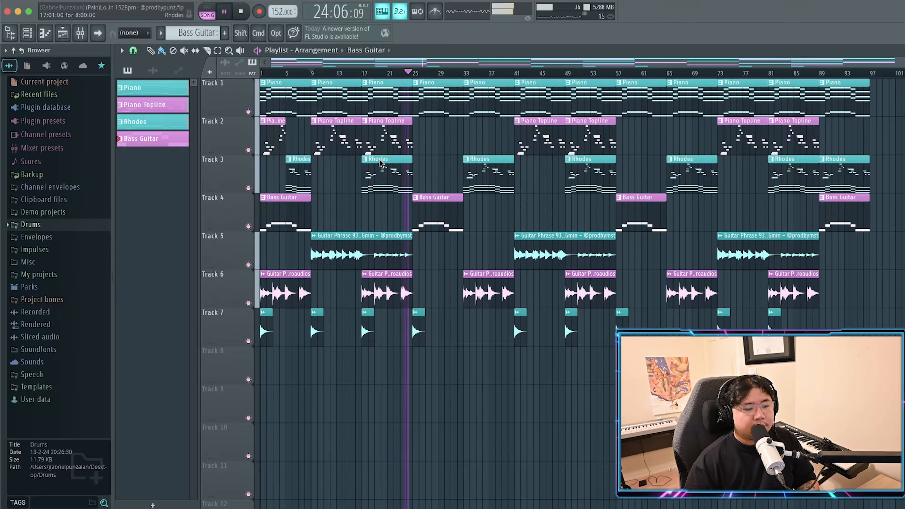
pyautogui.press('space')
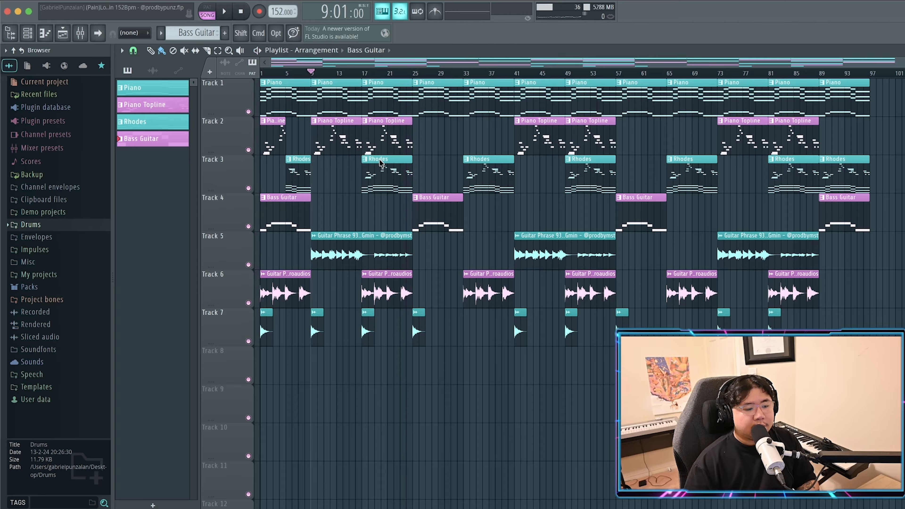